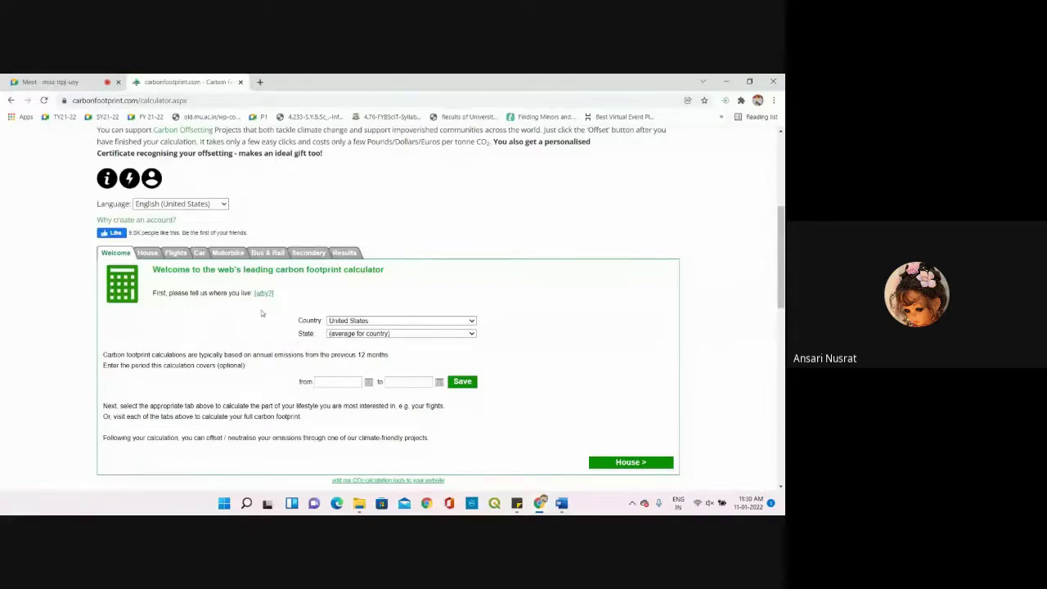
- Set the country of residence to India for the carbon footprint calculation
left_click(381, 320)
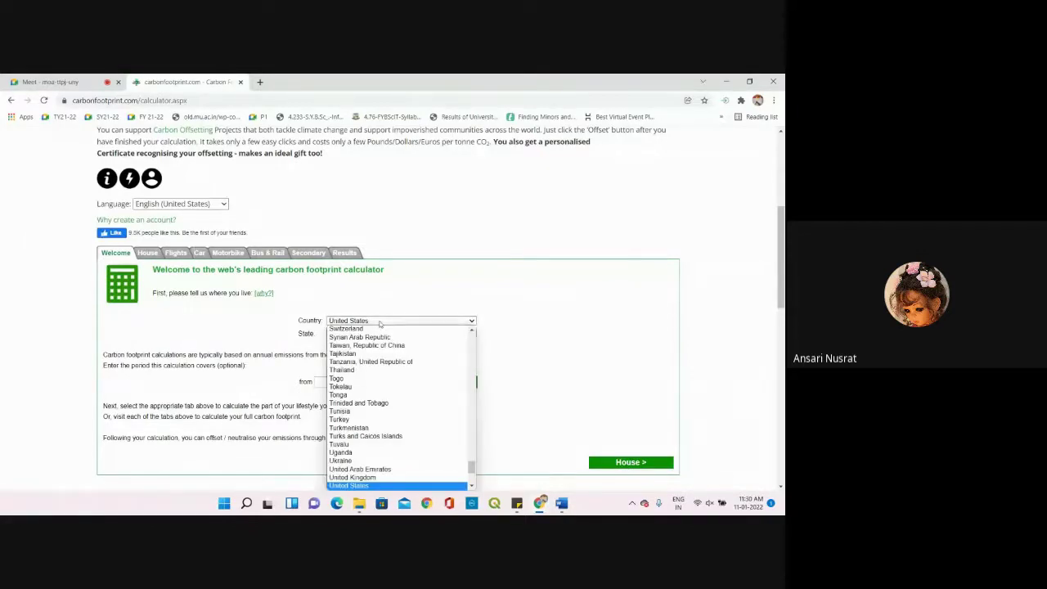
scroll(375, 344, "up", 12)
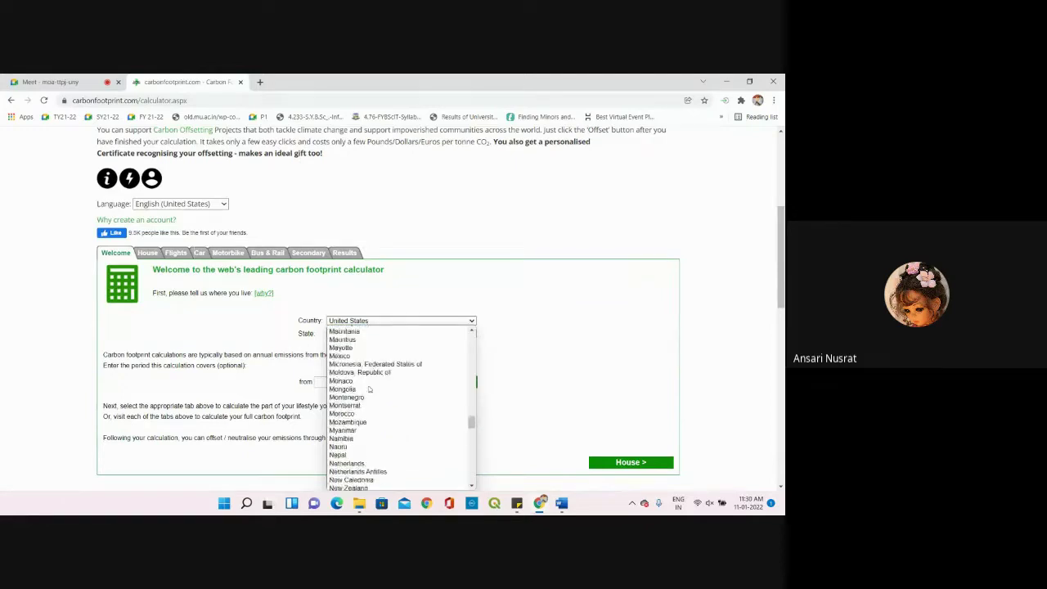
scroll(371, 391, "up", 15)
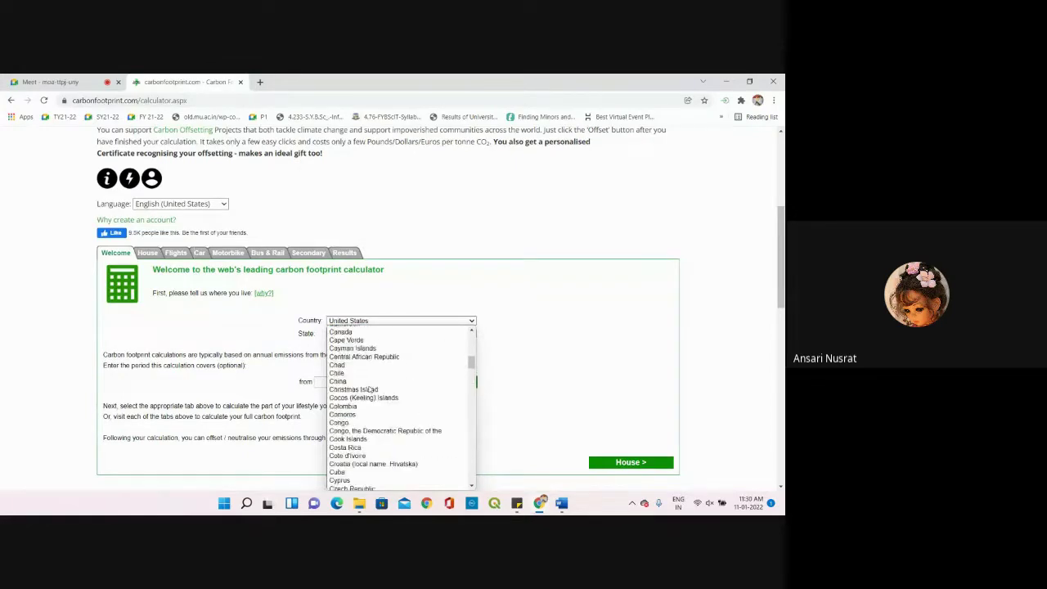
scroll(371, 391, "up", 10)
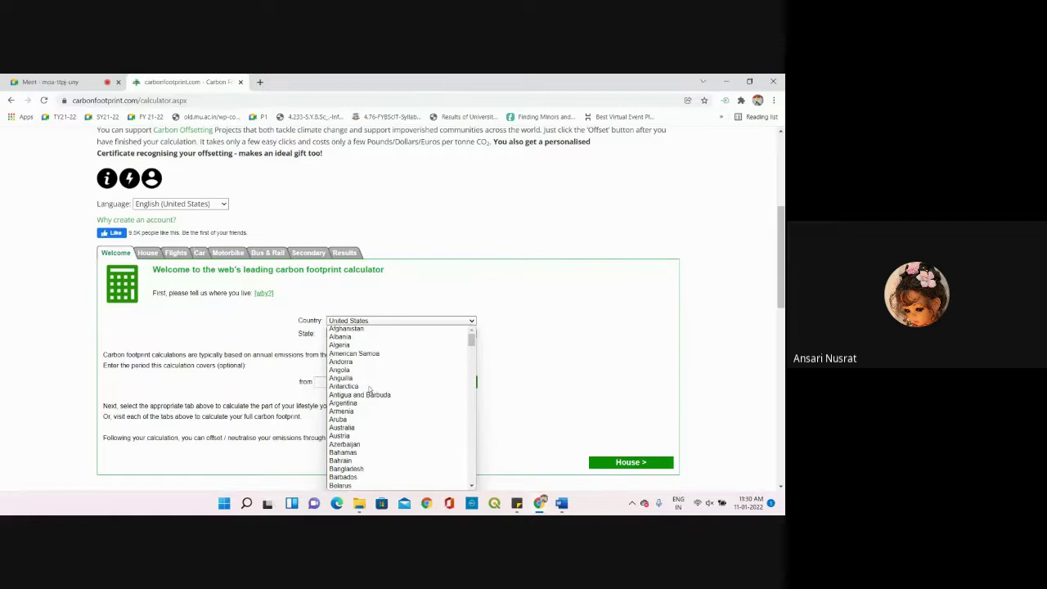
scroll(369, 390, "down", 20)
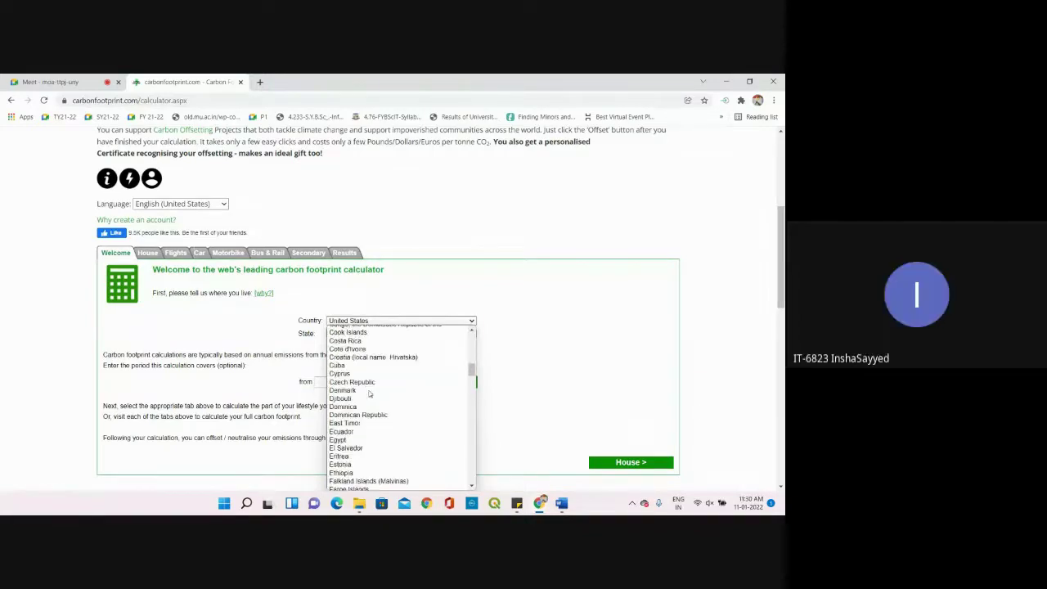
scroll(370, 395, "down", 13)
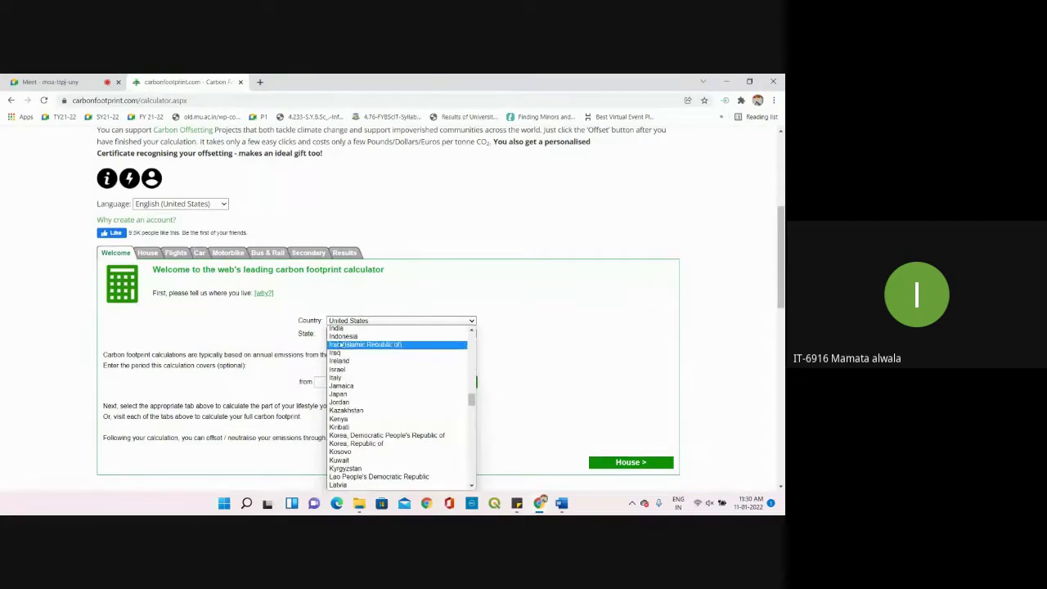
left_click(340, 330)
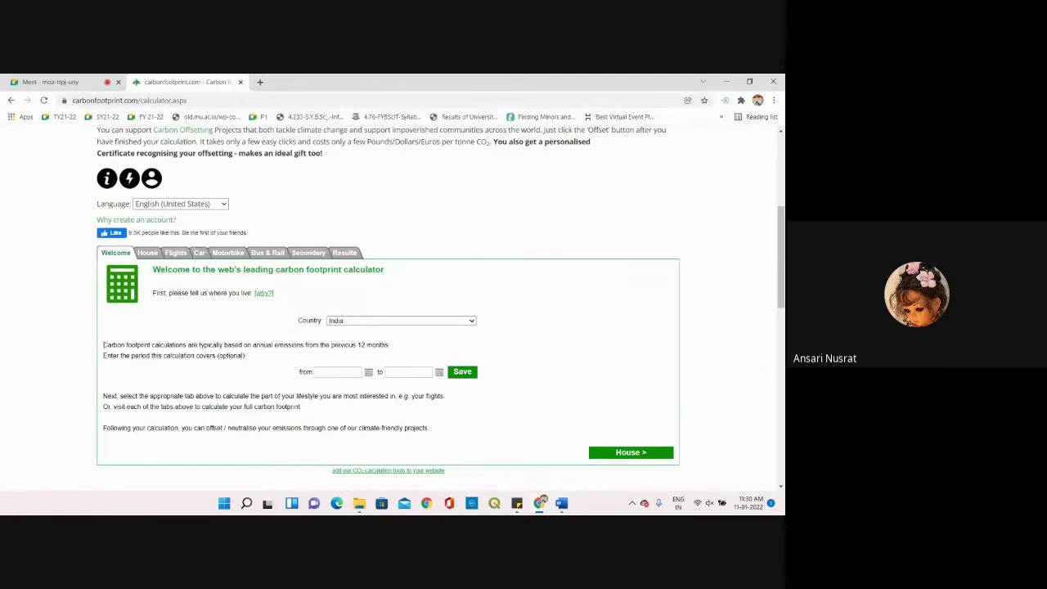
- Set the calculation period to run from 1/11/2022 to 1/12/2022
left_click_drag(103, 345, 142, 345)
left_click(368, 372)
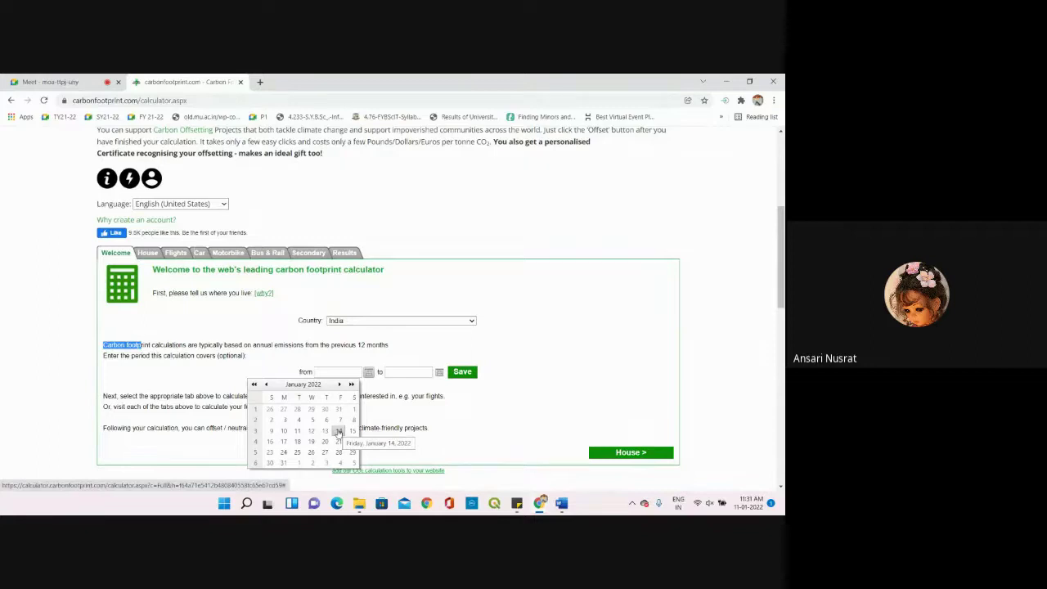
left_click(298, 431)
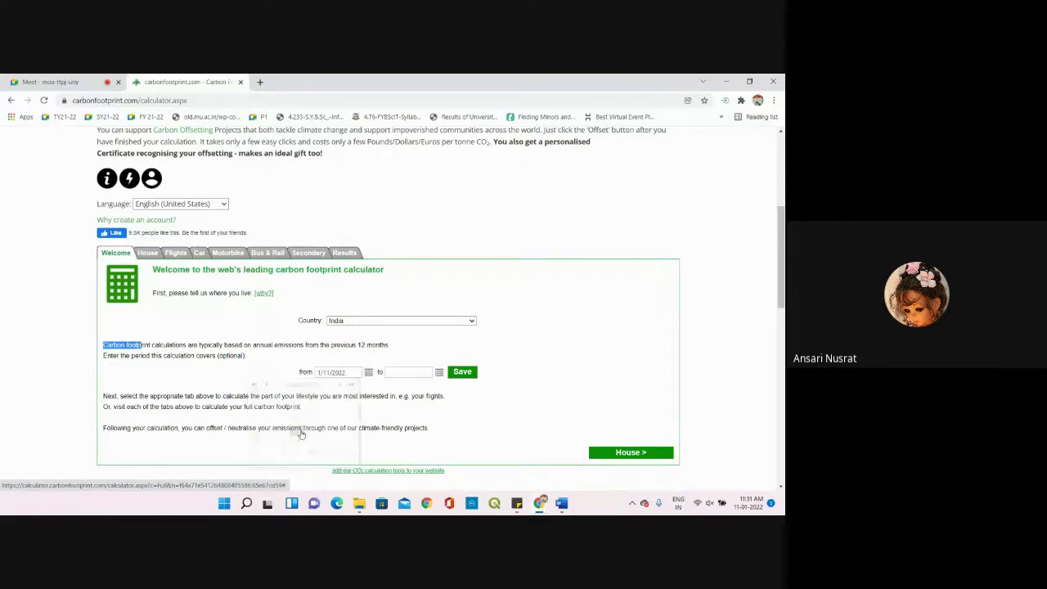
left_click(416, 372)
left_click(439, 373)
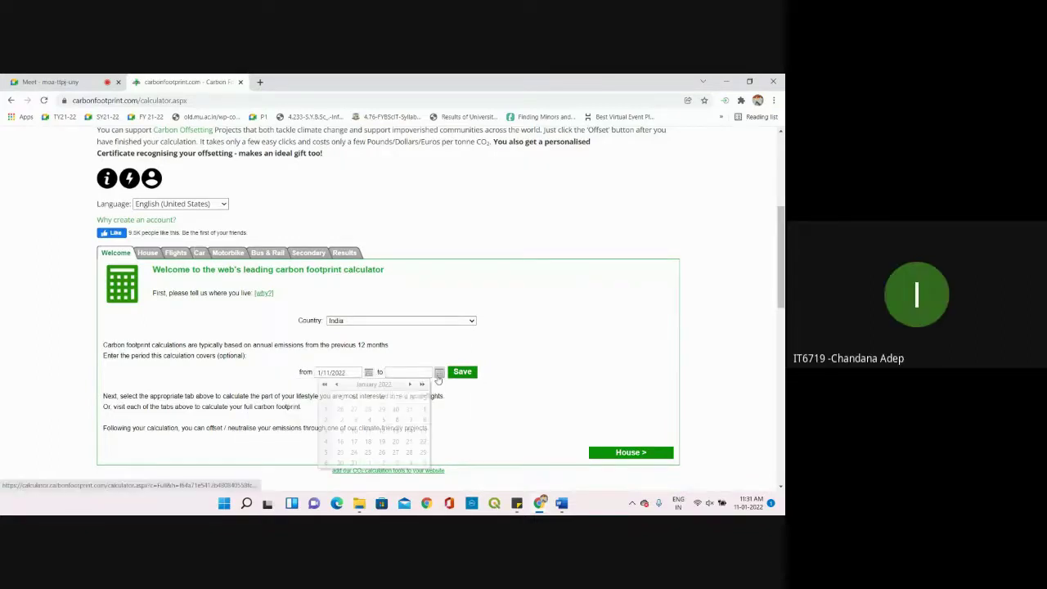
left_click(379, 431)
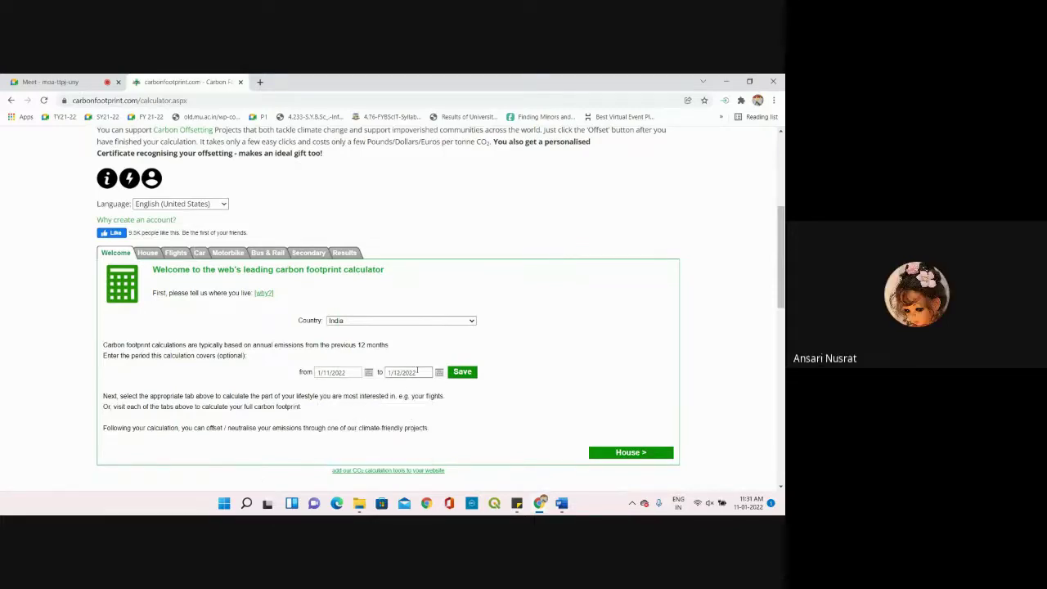
- Change the end date of the calculation period to 2/11/2022
left_click(368, 372)
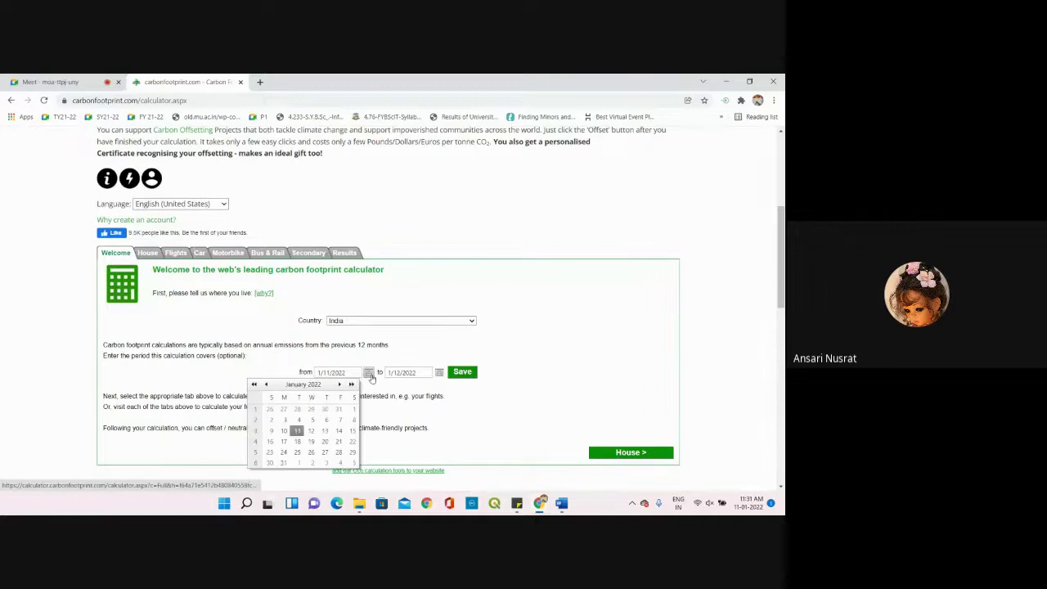
left_click(405, 372)
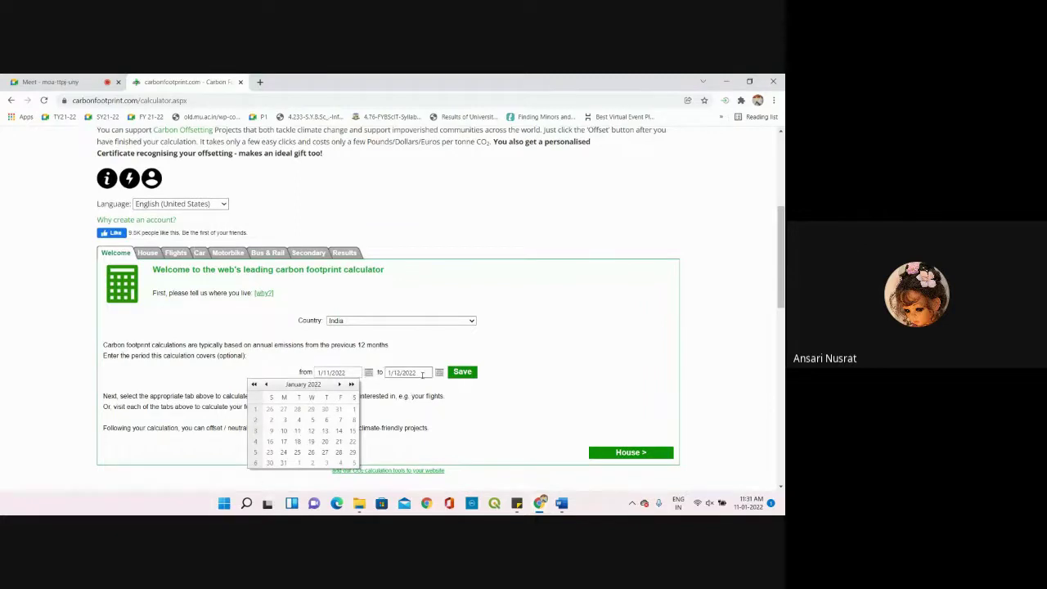
left_click(439, 373)
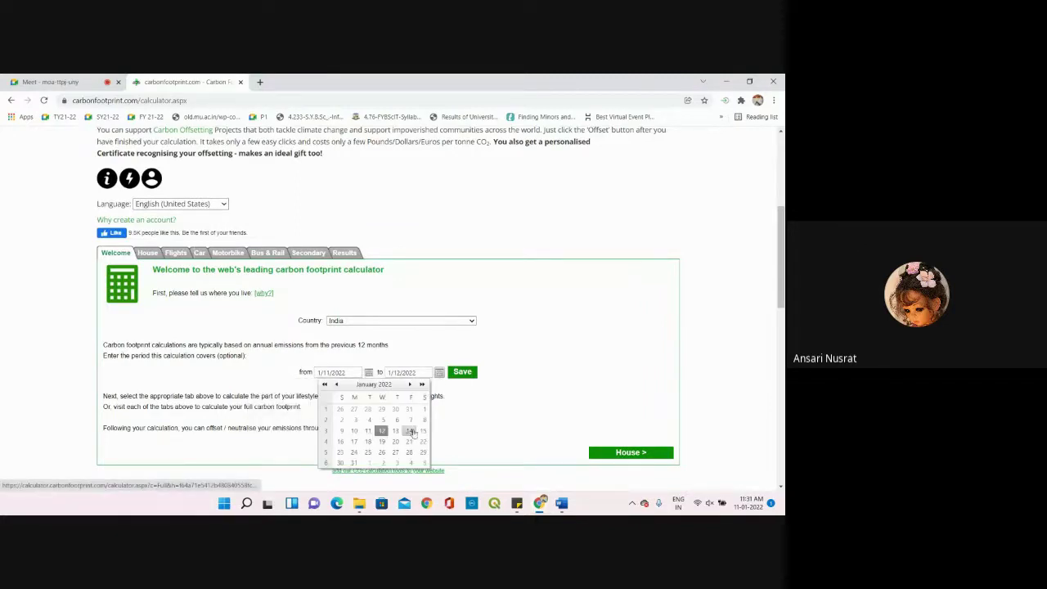
left_click(410, 385)
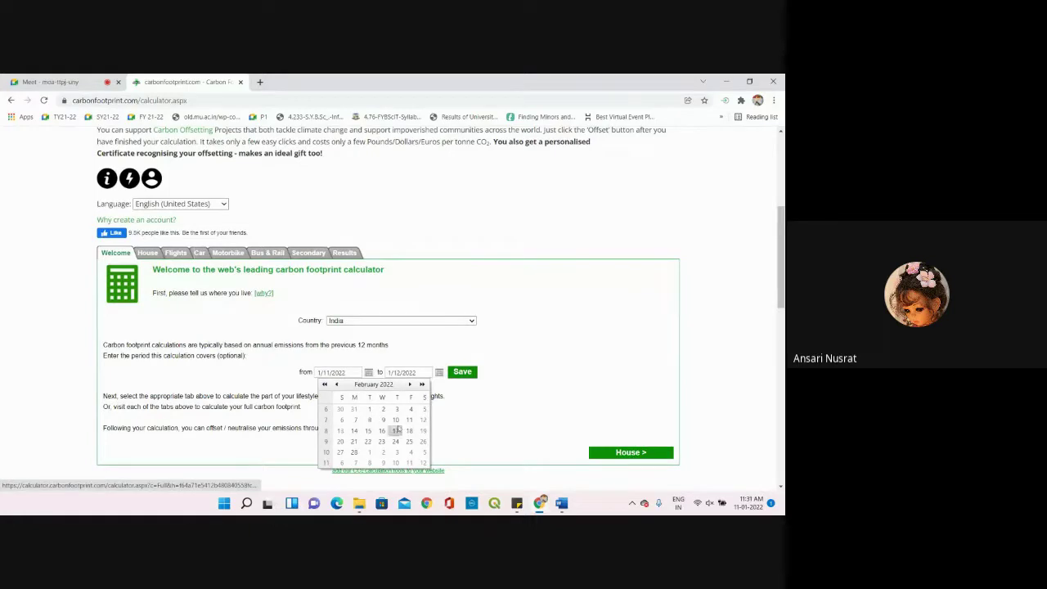
left_click(410, 420)
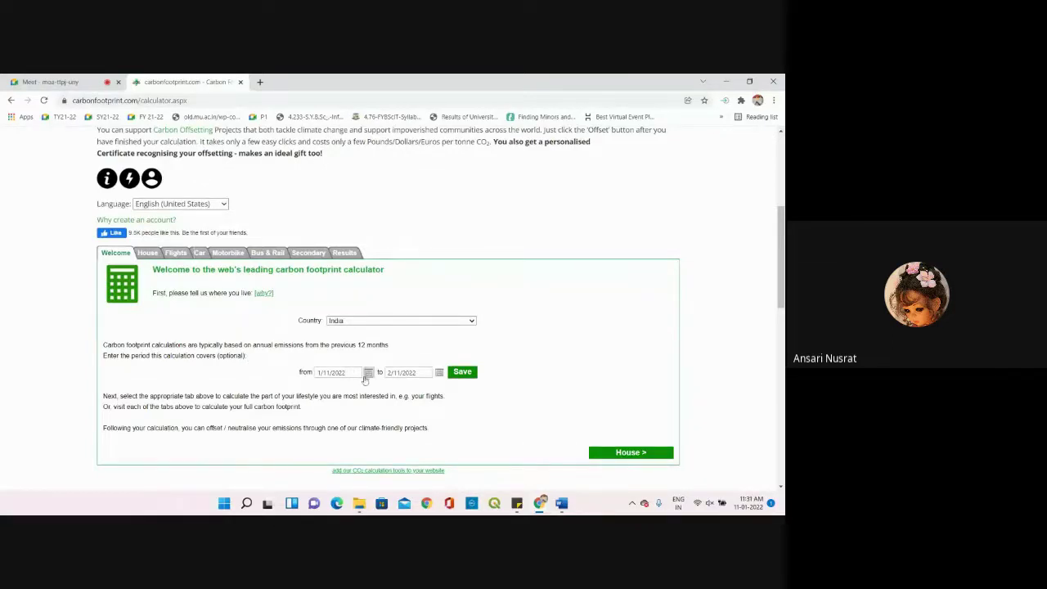
- Set the calculation period's start date to 1/1/2022 and its end date to 1/11/2022
left_click(340, 370)
left_click(368, 373)
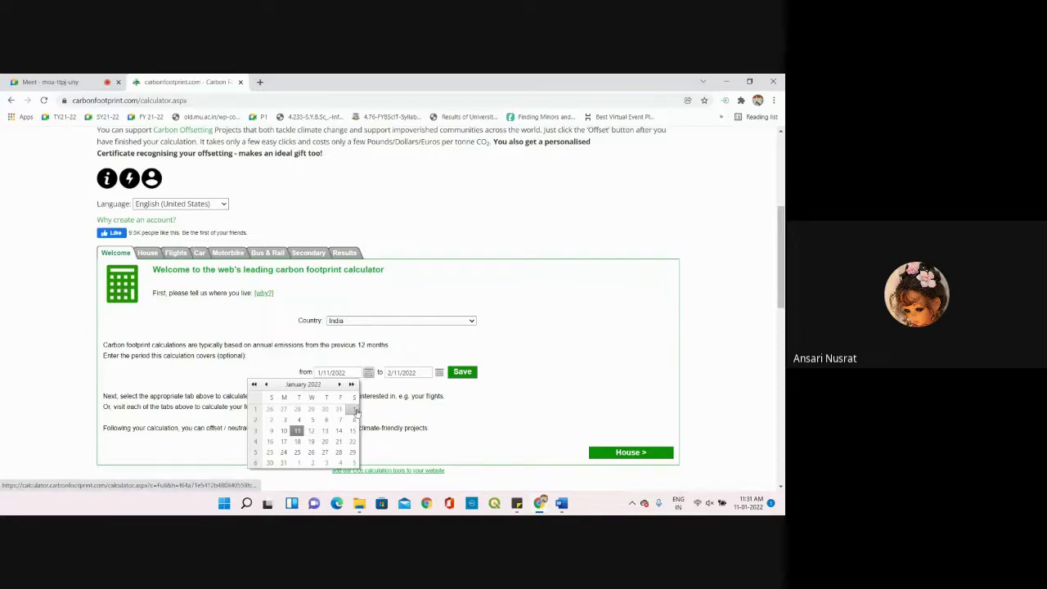
left_click(354, 409)
left_click(408, 372)
left_click(440, 372)
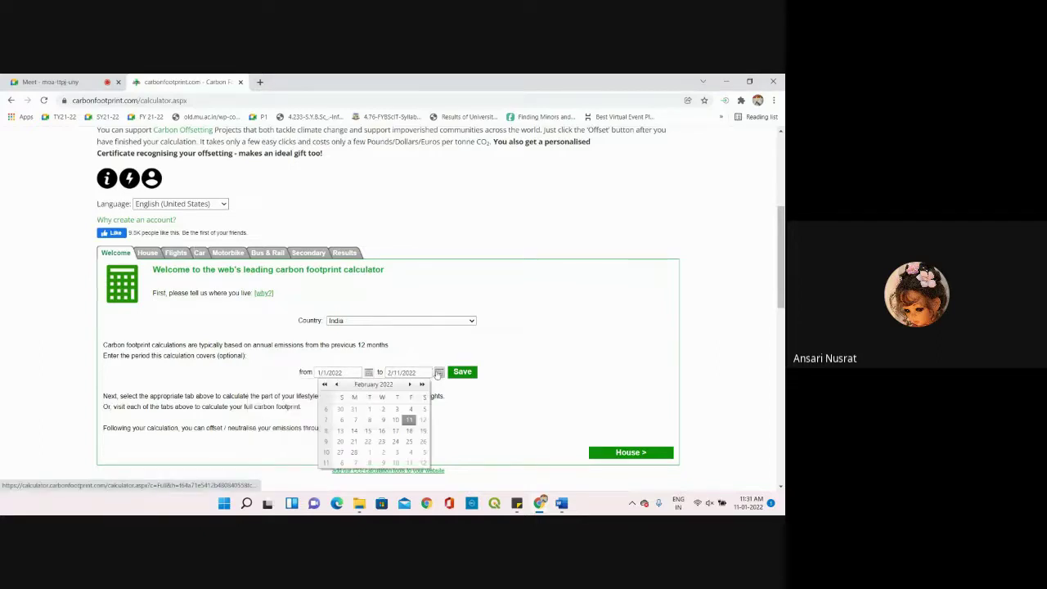
left_click(335, 384)
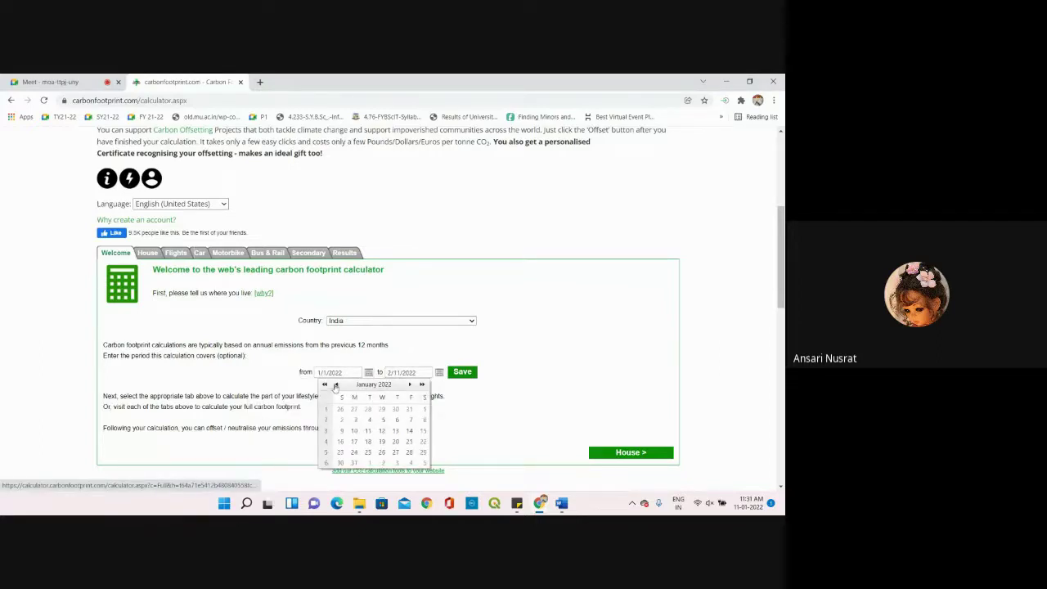
left_click(368, 430)
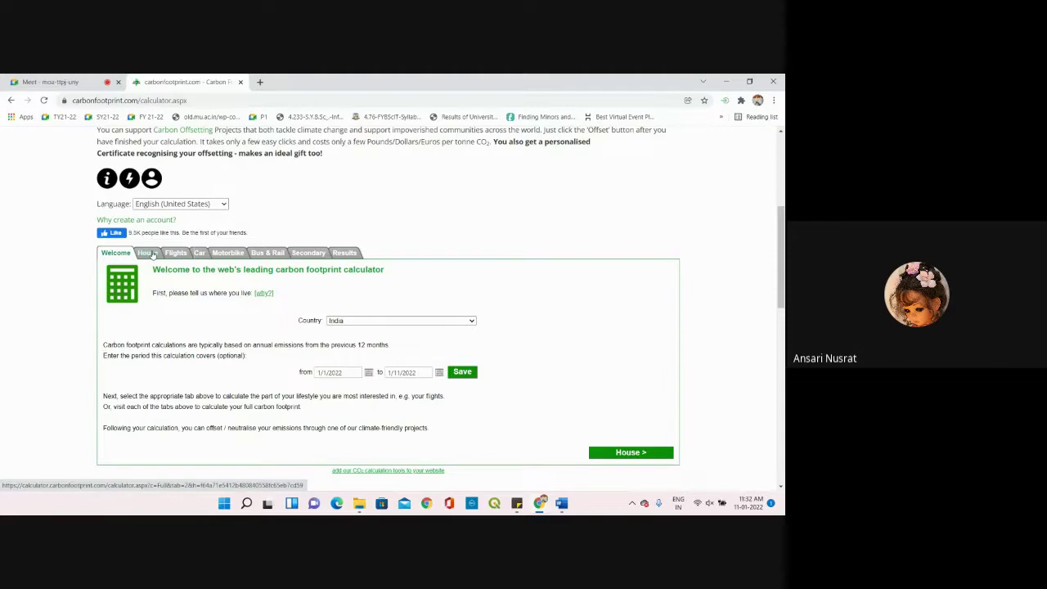
- Go on to the household footprint section and set the number of people in the household to 4
left_click(637, 455)
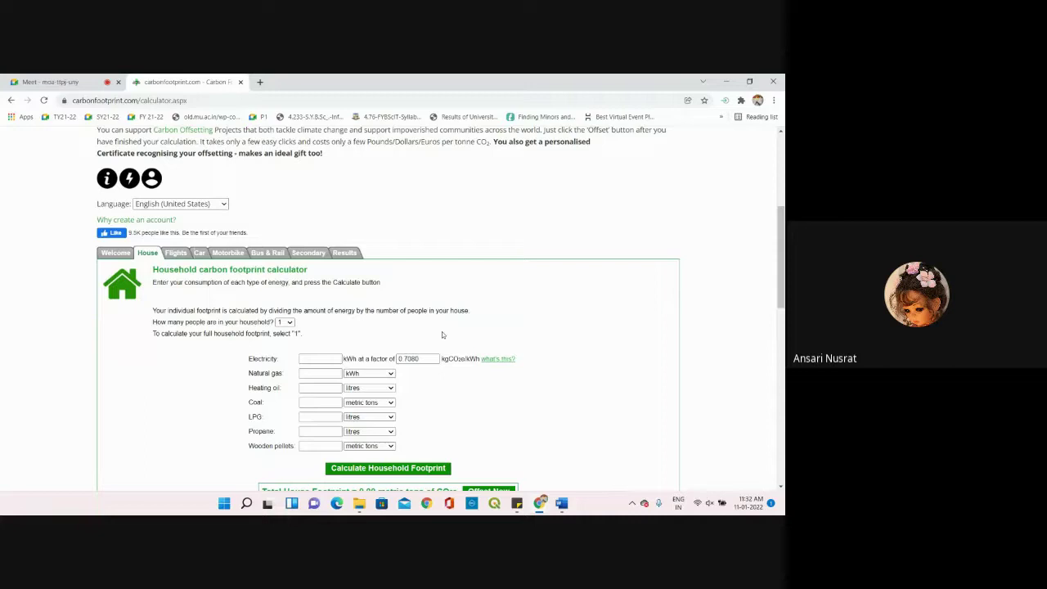
scroll(441, 334, "down", 1)
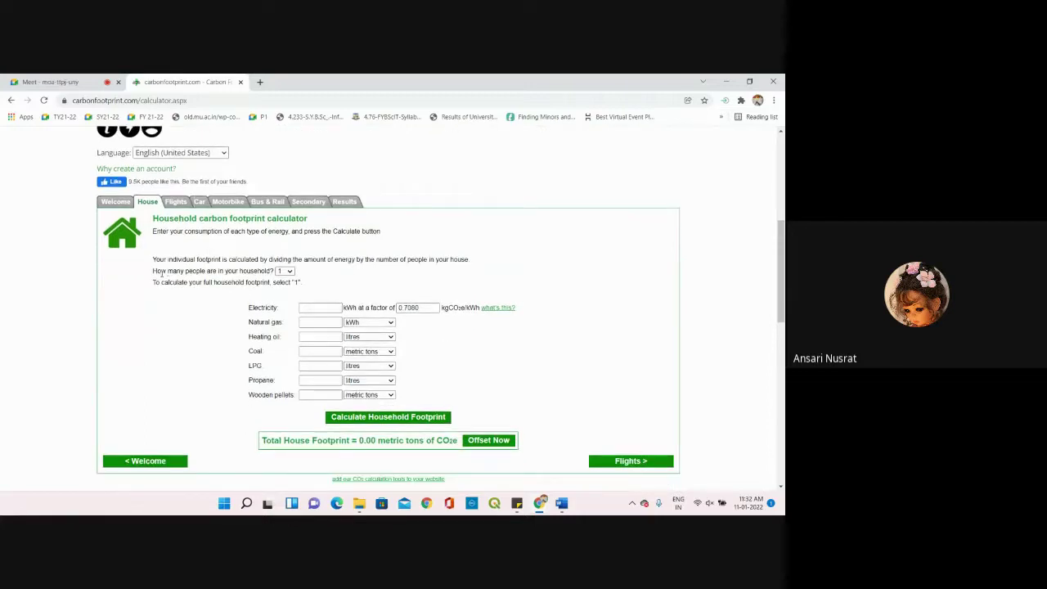
left_click(288, 271)
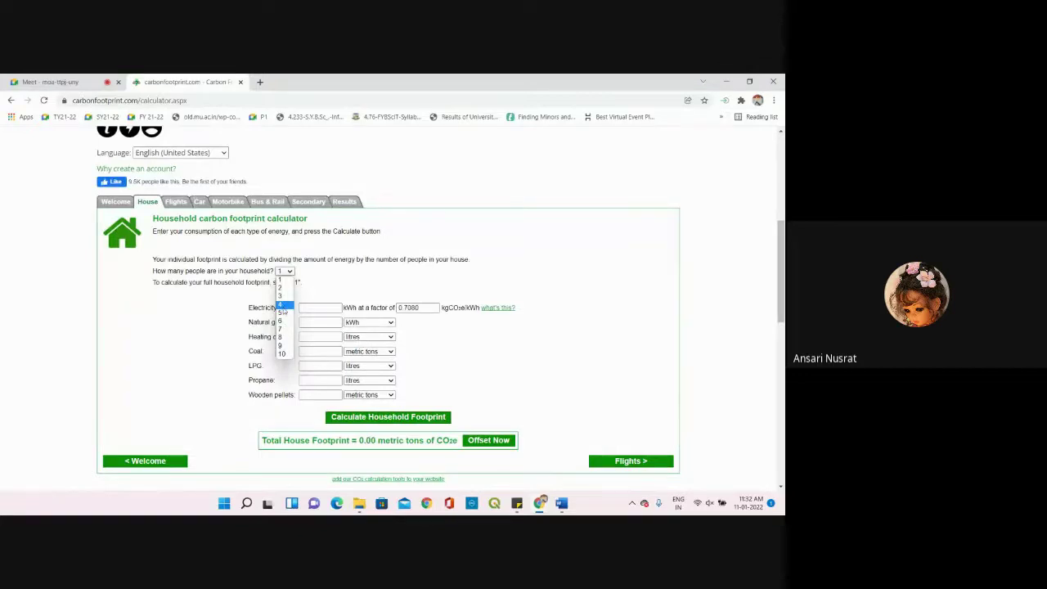
left_click(281, 305)
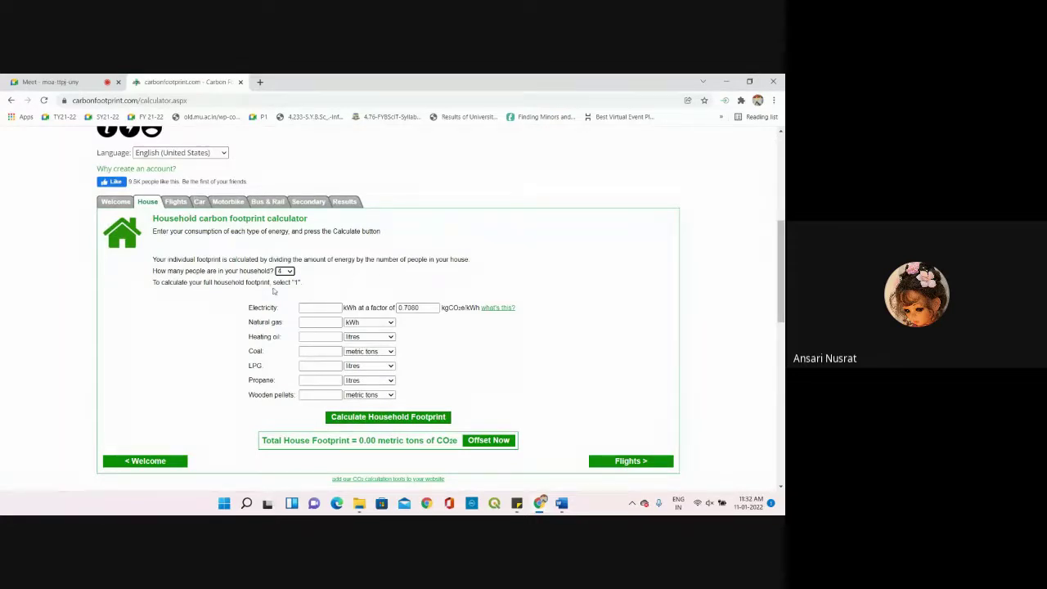
- Enter 12 kWh for the household's electricity and 12 kWh for its natural gas consumption
left_click(308, 337)
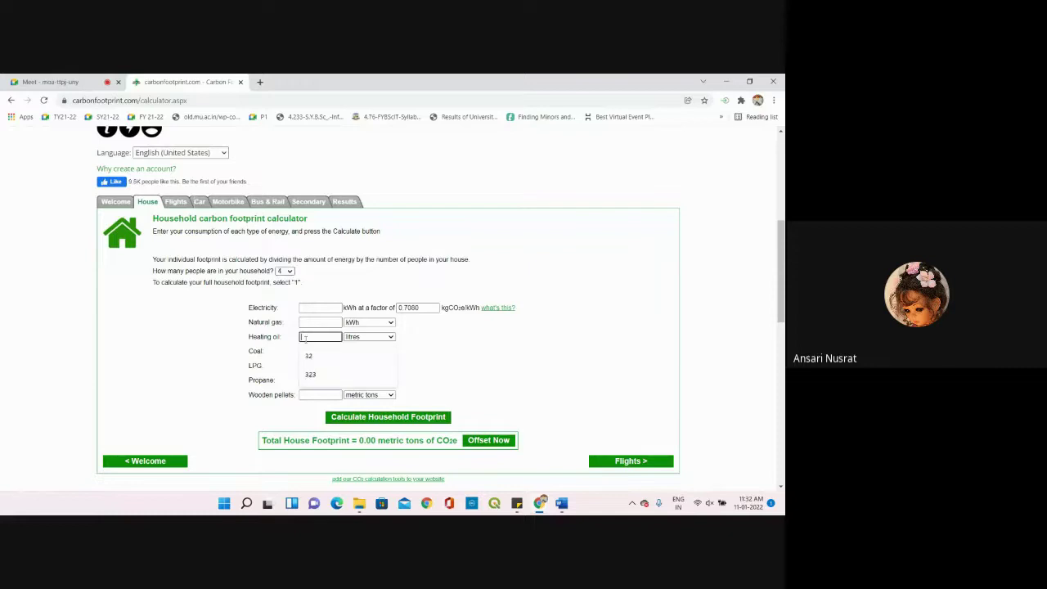
left_click(280, 351)
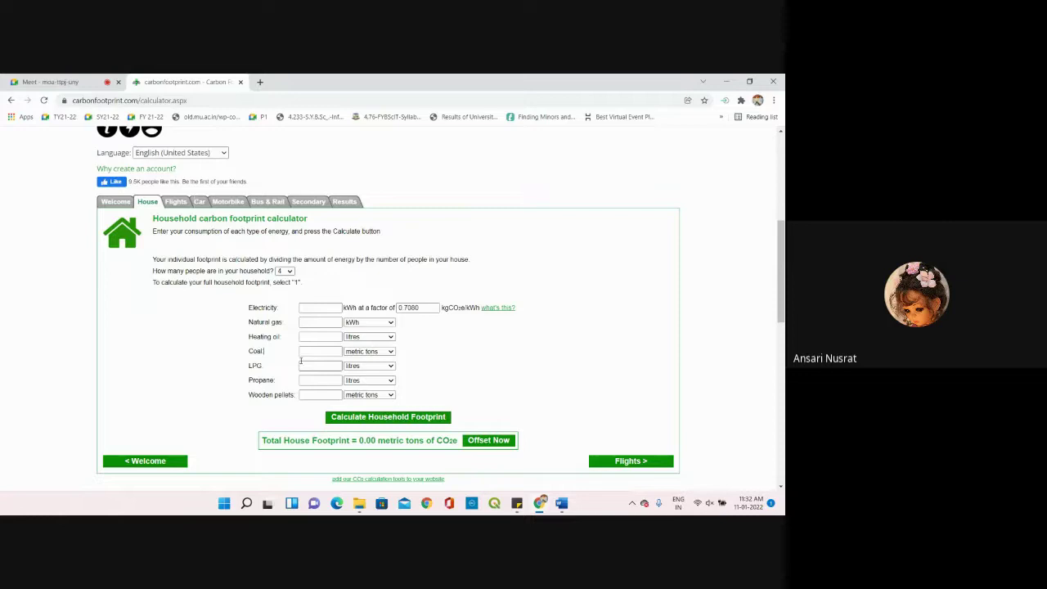
left_click(315, 322)
key("Down")
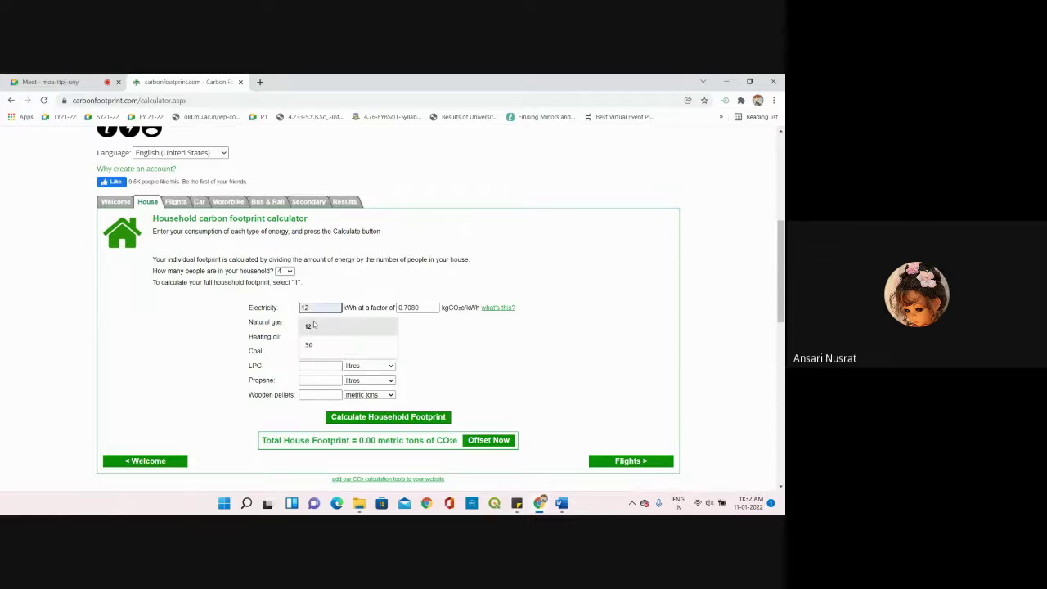
key("Return")
left_click(313, 323)
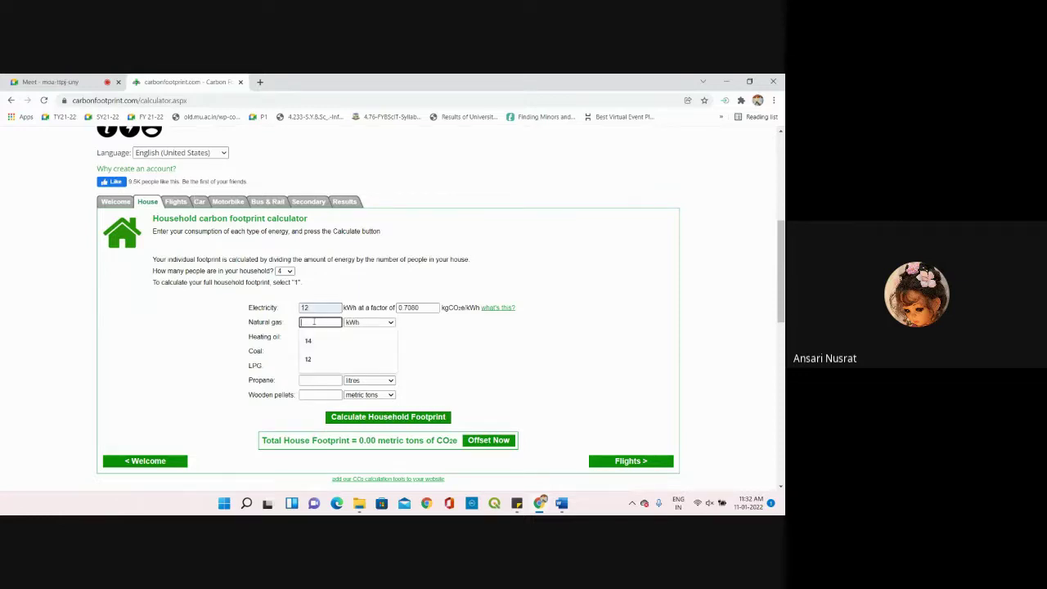
type("12")
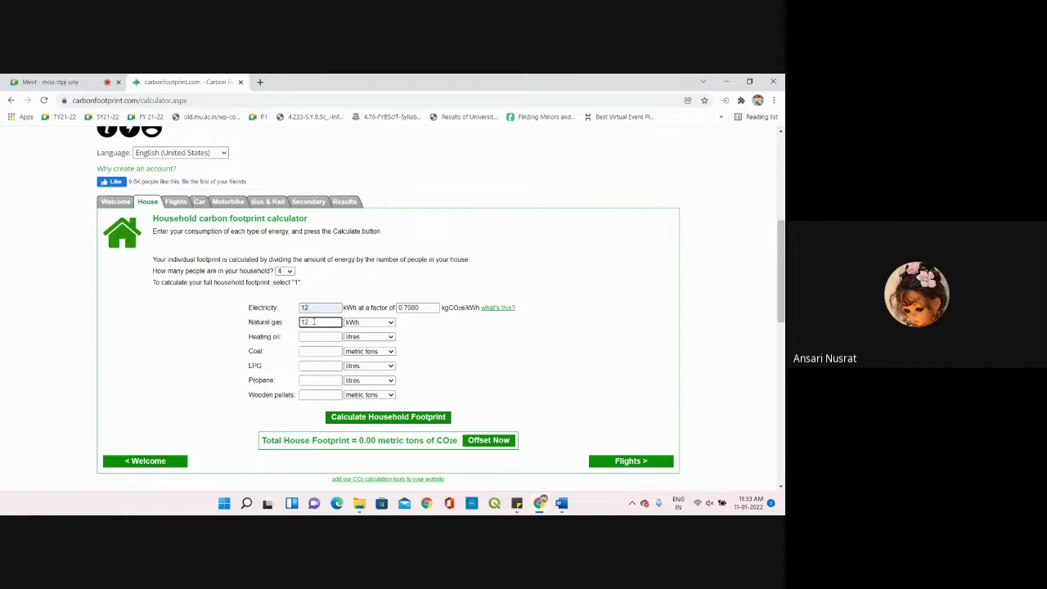
- Enter 32 litres of heating oil and 12 metric tons of coal as household consumption
left_click(310, 336)
left_click(311, 355)
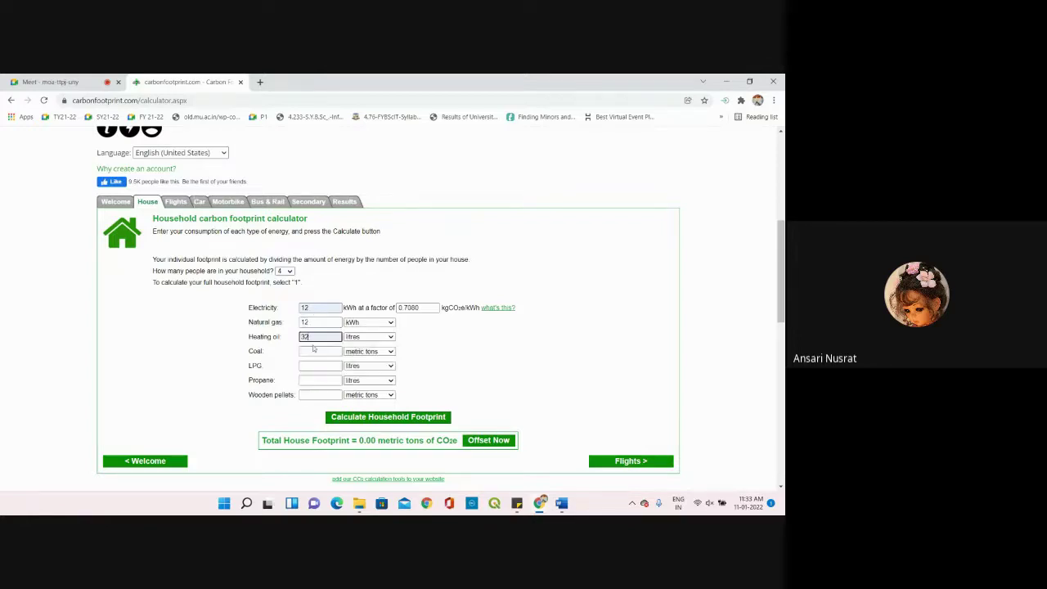
left_click(312, 350)
type("12")
- Enter 11 litres of LPG, 11 litres of propane and 0 metric tons of wooden pellets
left_click(312, 365)
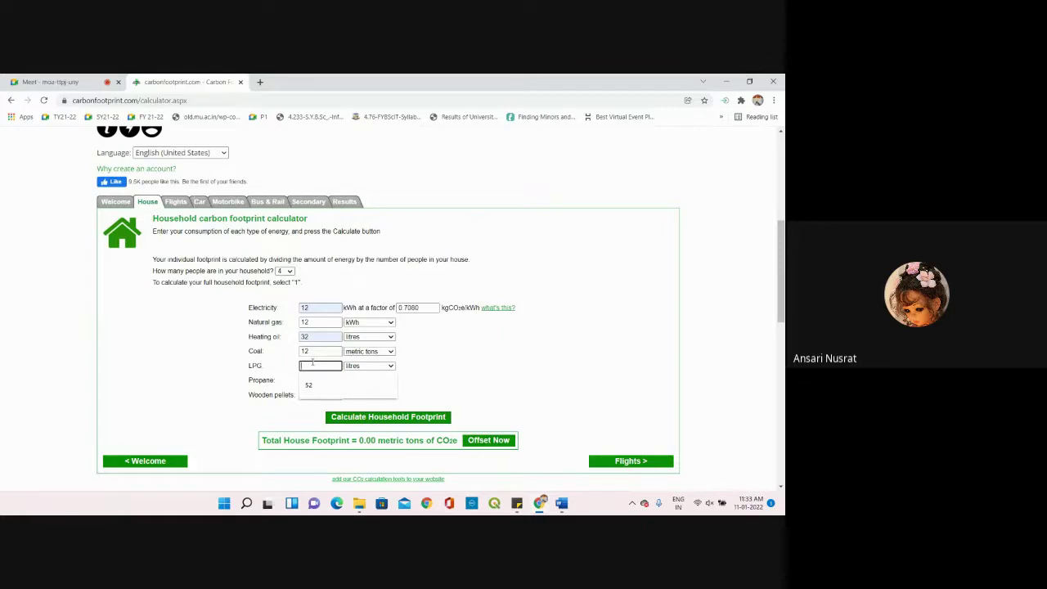
type("11")
left_click(311, 380)
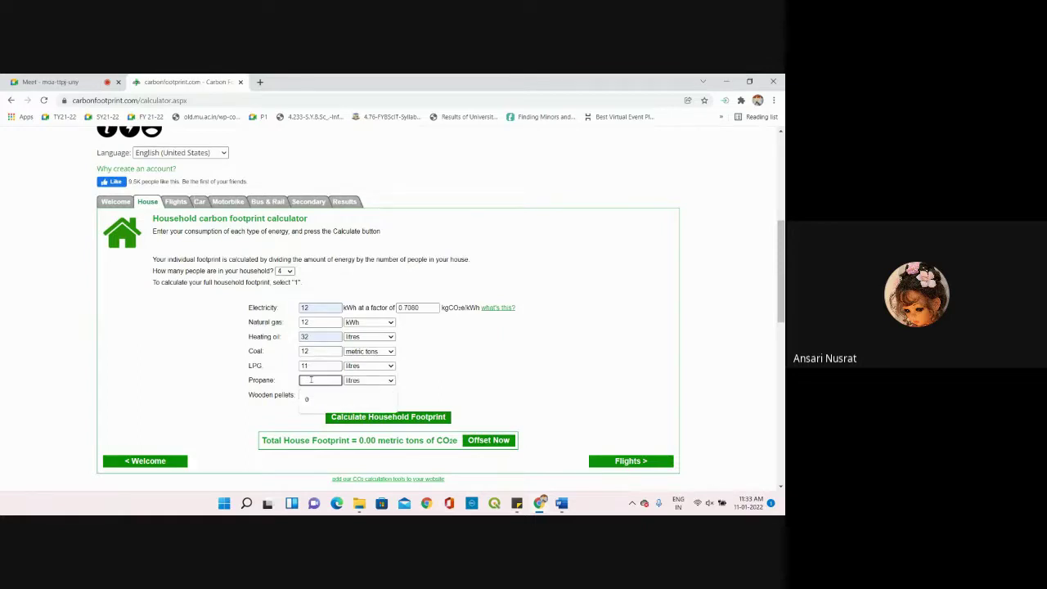
type("11")
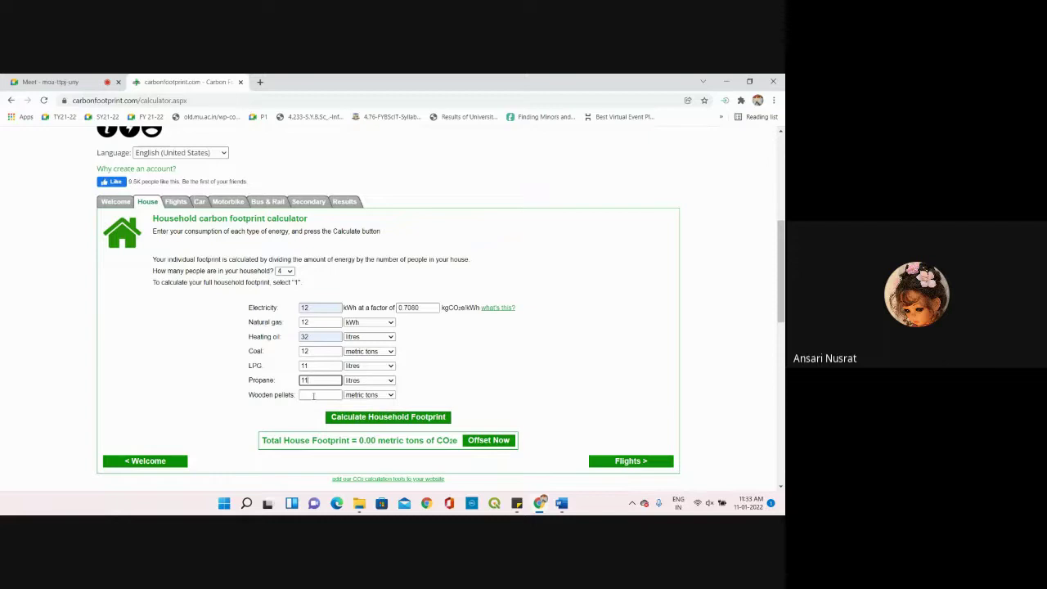
left_click(314, 396)
type("0")
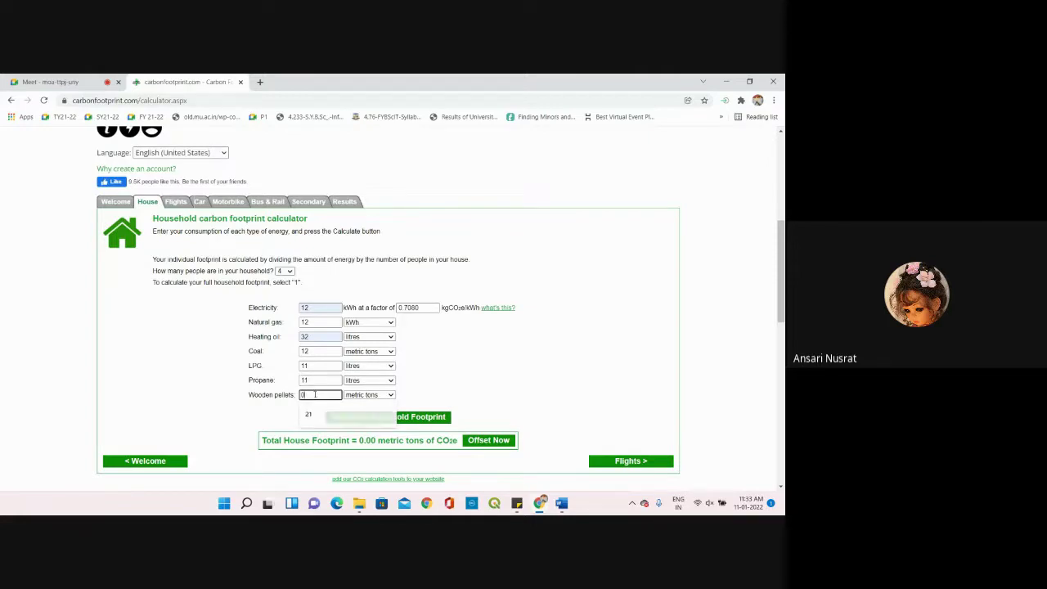
left_click(454, 374)
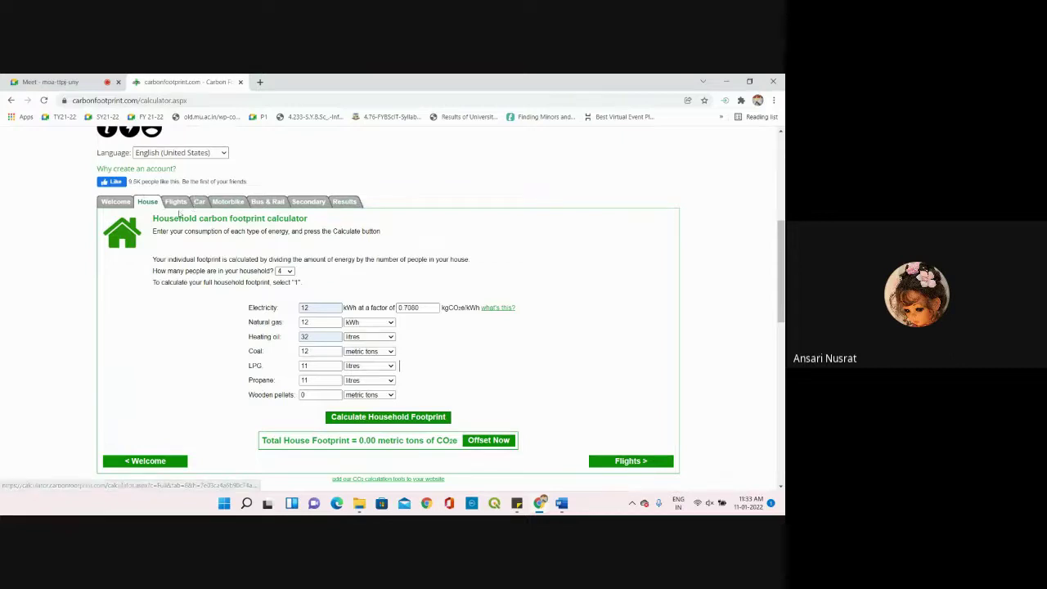
- Calculate the household footprint from the entered energy consumption and highlight the total house footprint line
left_click(345, 417)
scroll(433, 399, "down", 2)
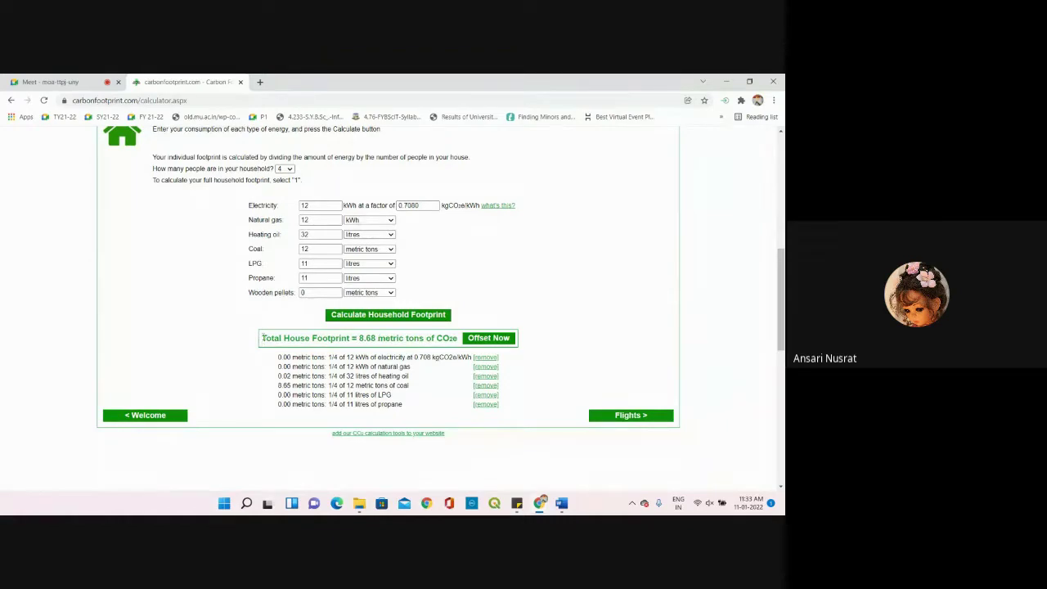
left_click_drag(262, 338, 457, 344)
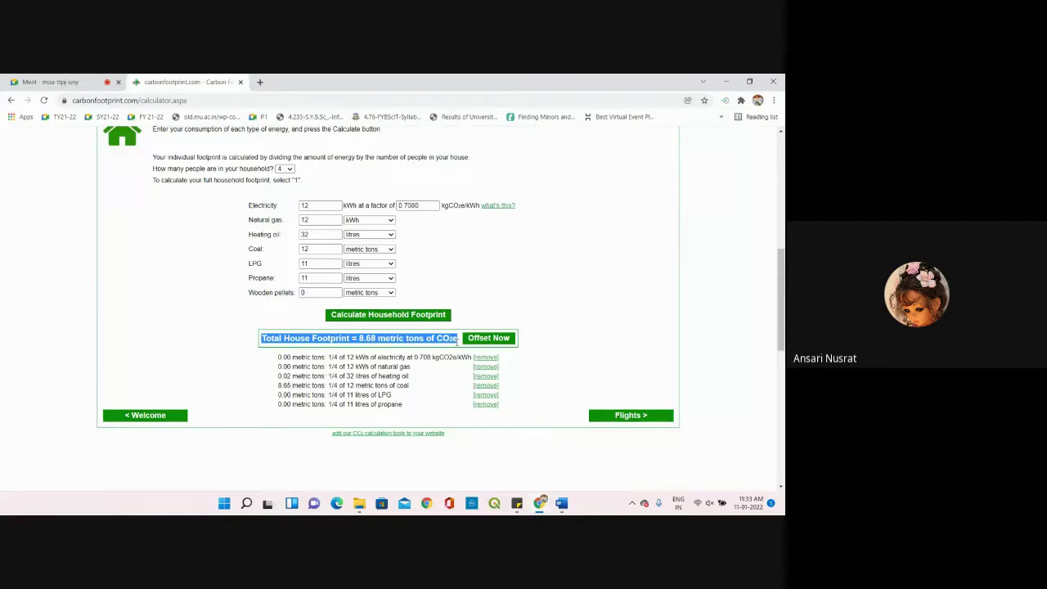
scroll(457, 342, "up", 1)
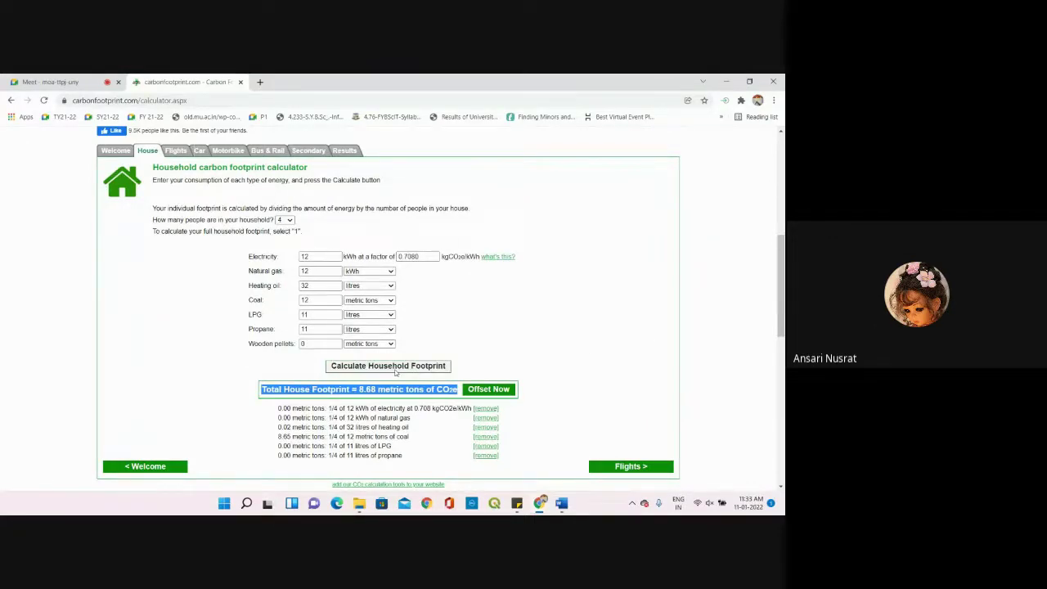
- Skip the flights section, then set the car mileage to 1000 km and choose the India car database
left_click(628, 466)
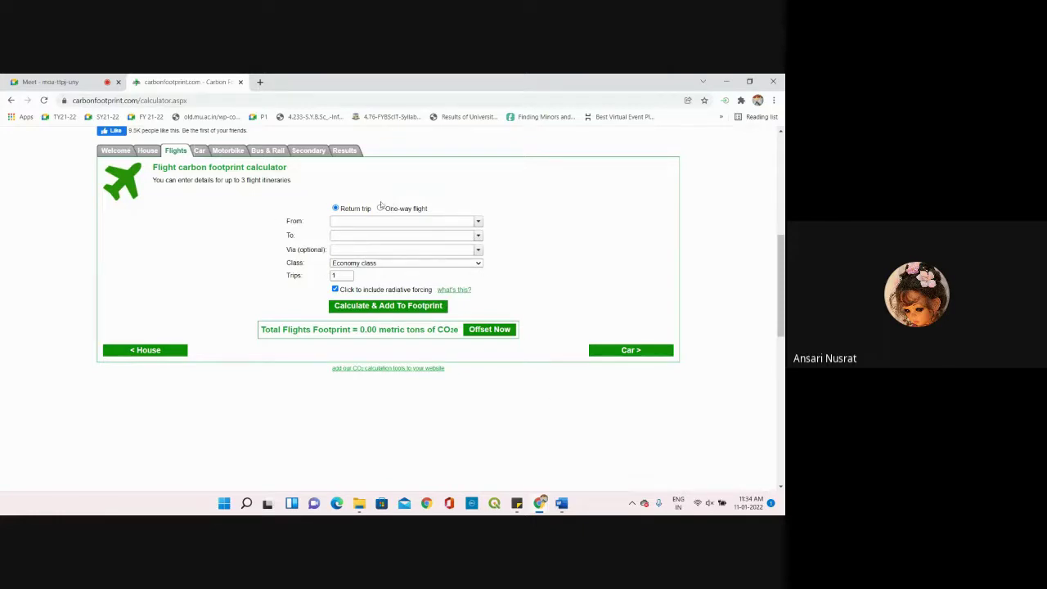
left_click(650, 352)
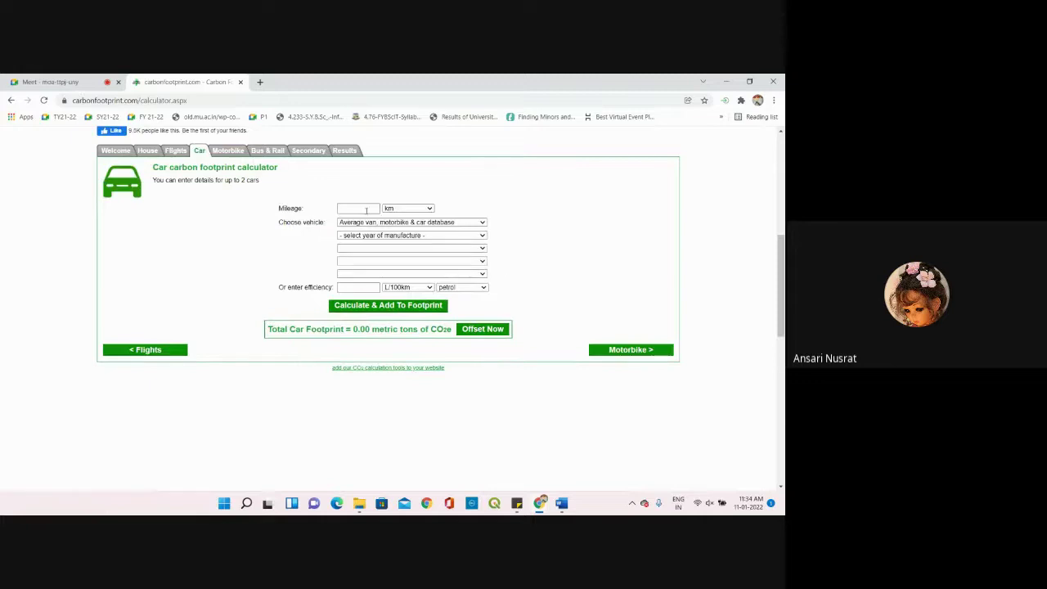
left_click(358, 210)
left_click(352, 229)
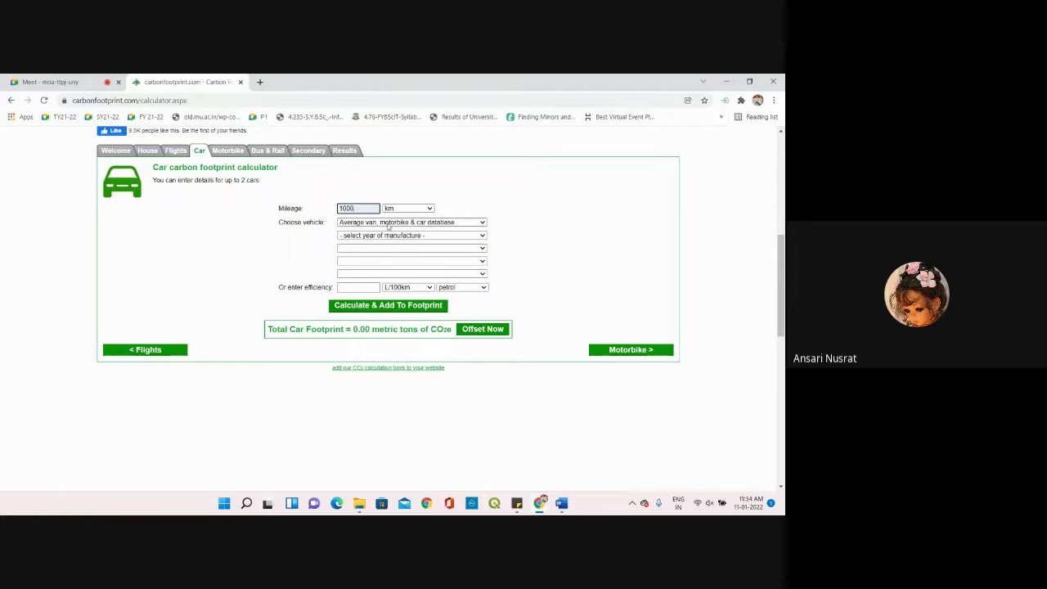
left_click(389, 223)
left_click(368, 246)
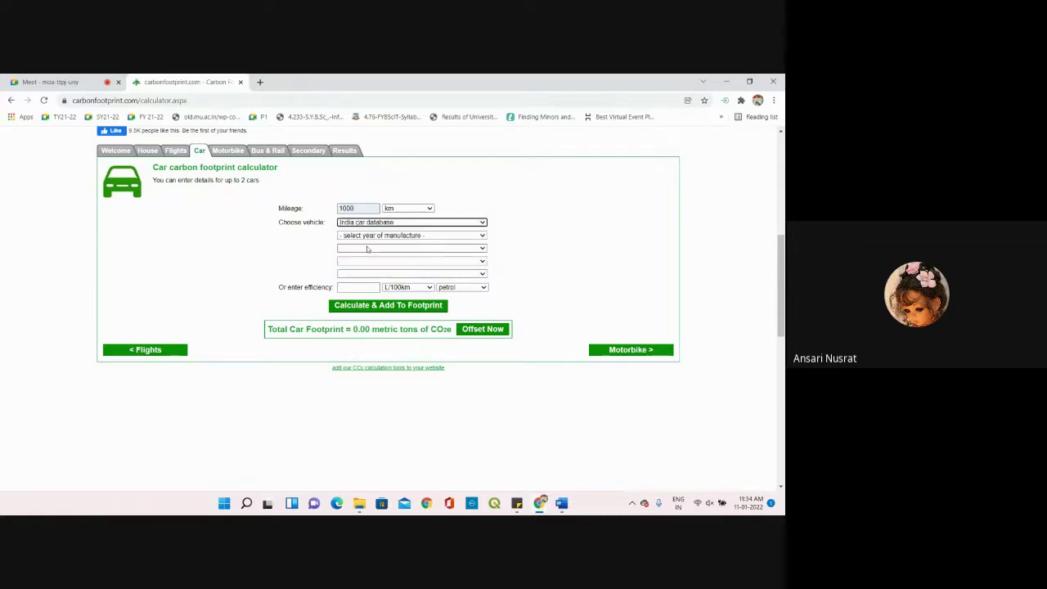
- Specify the car as a 2020 Honda Cars India Ltd CITY, 1.5 SV CVT (i-VTEC) & Its Variants, and add it to the footprint
left_click(368, 235)
left_click(368, 243)
left_click(370, 248)
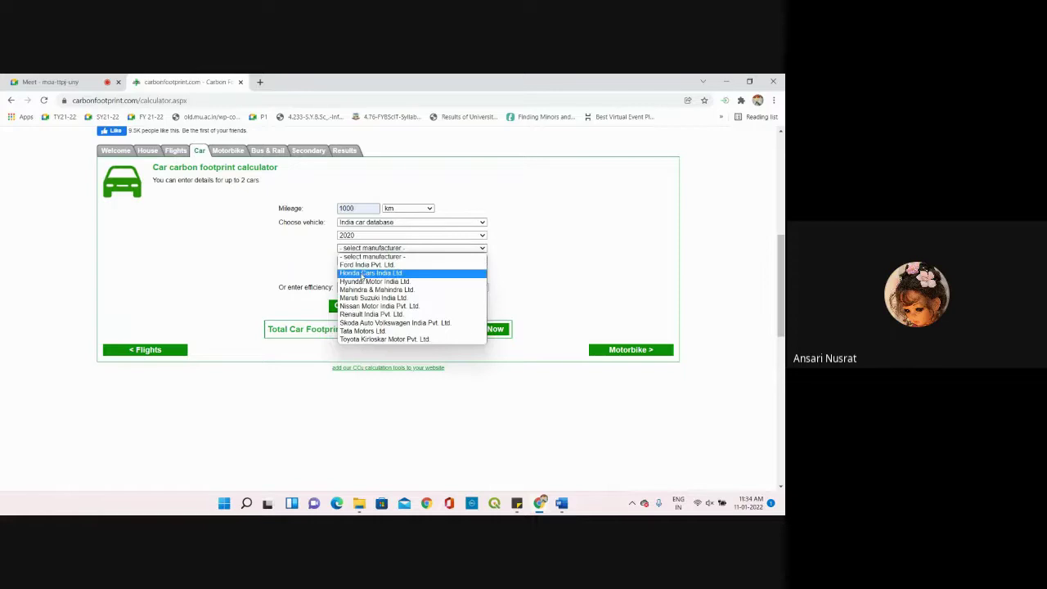
left_click(363, 273)
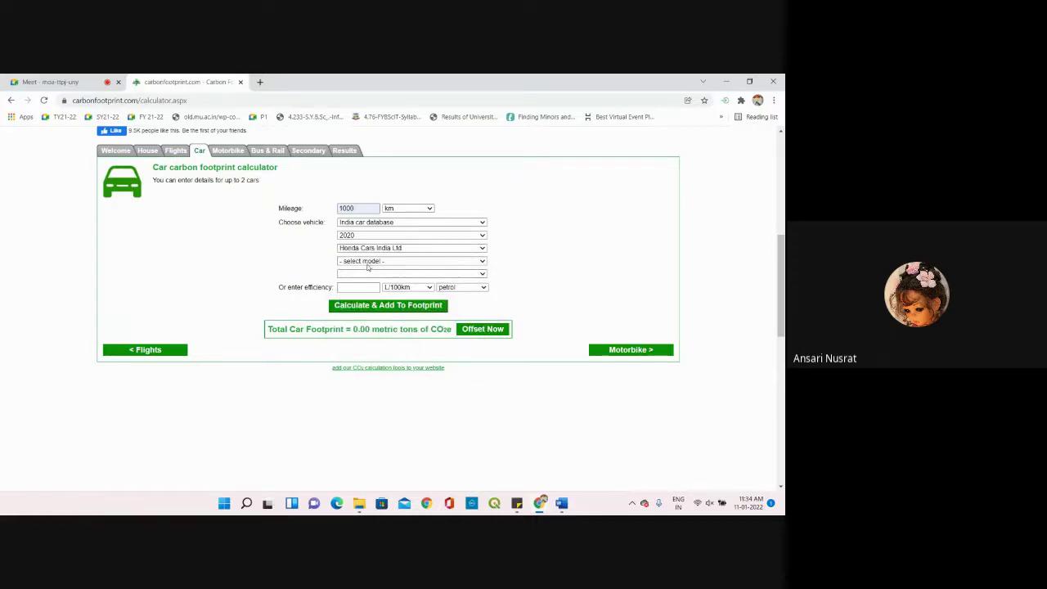
left_click(368, 262)
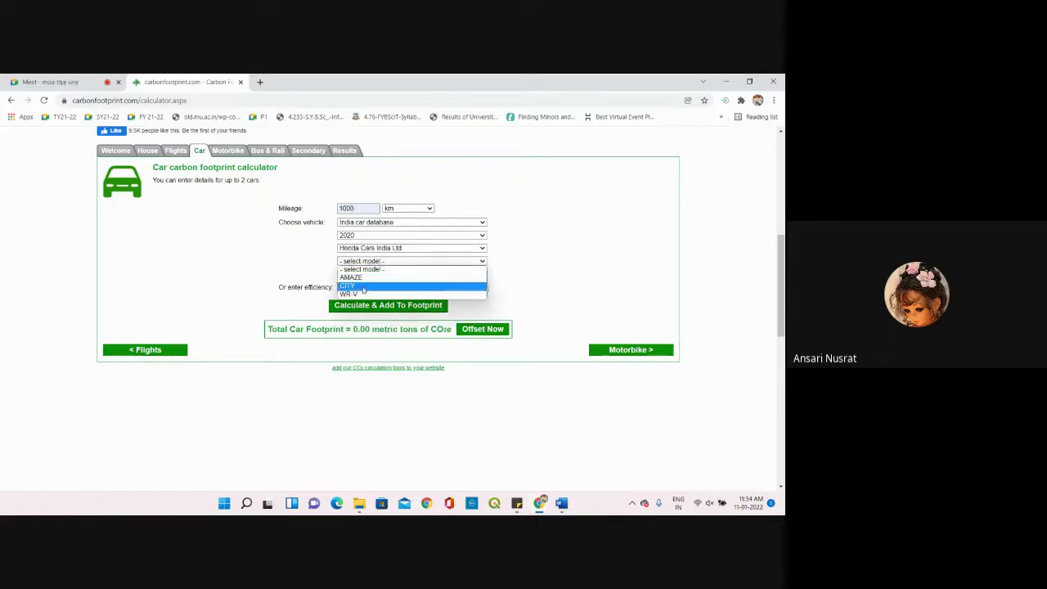
left_click(363, 285)
left_click(373, 277)
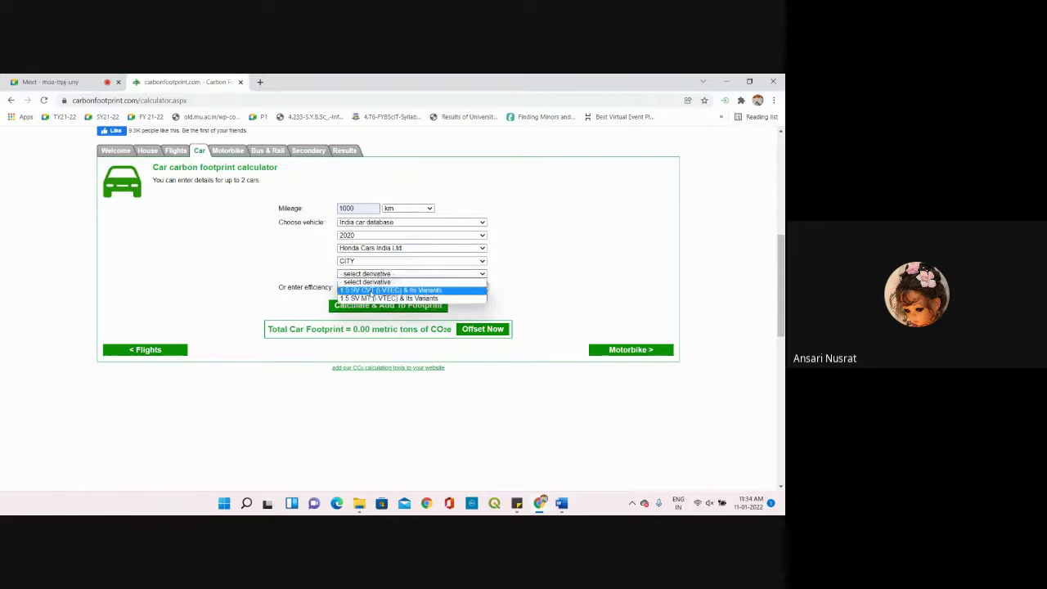
left_click(370, 290)
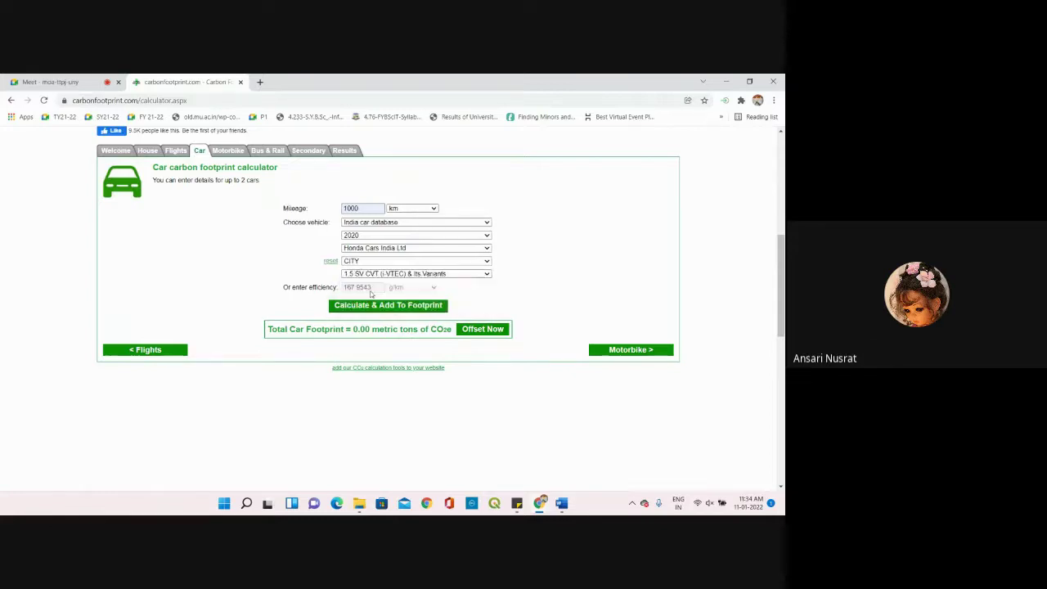
left_click(417, 310)
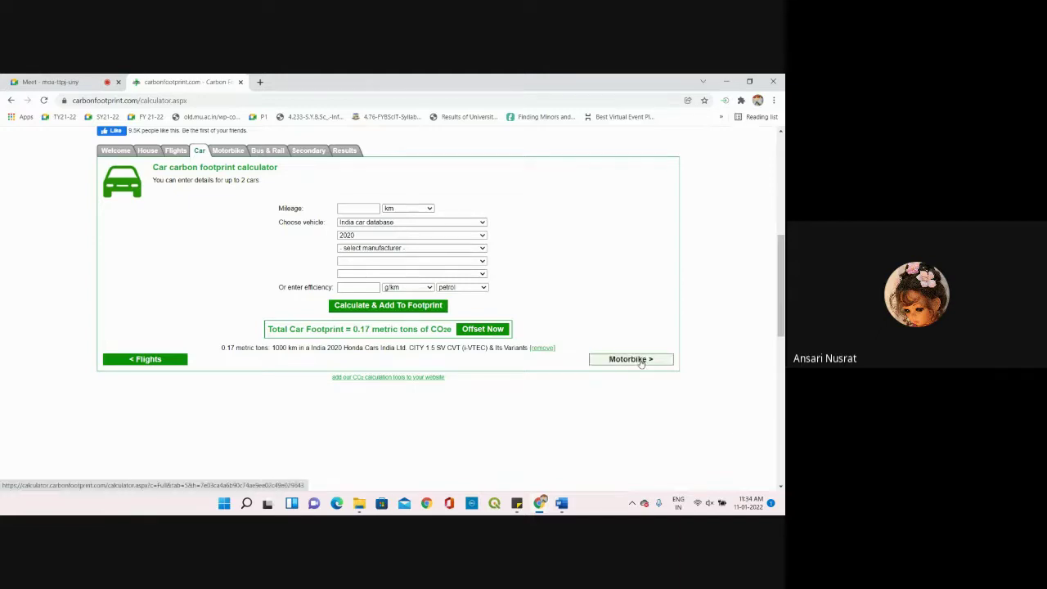
- Go on to the motorbike section, enter a mileage of 1000 km and try to calculate its footprint
left_click(641, 363)
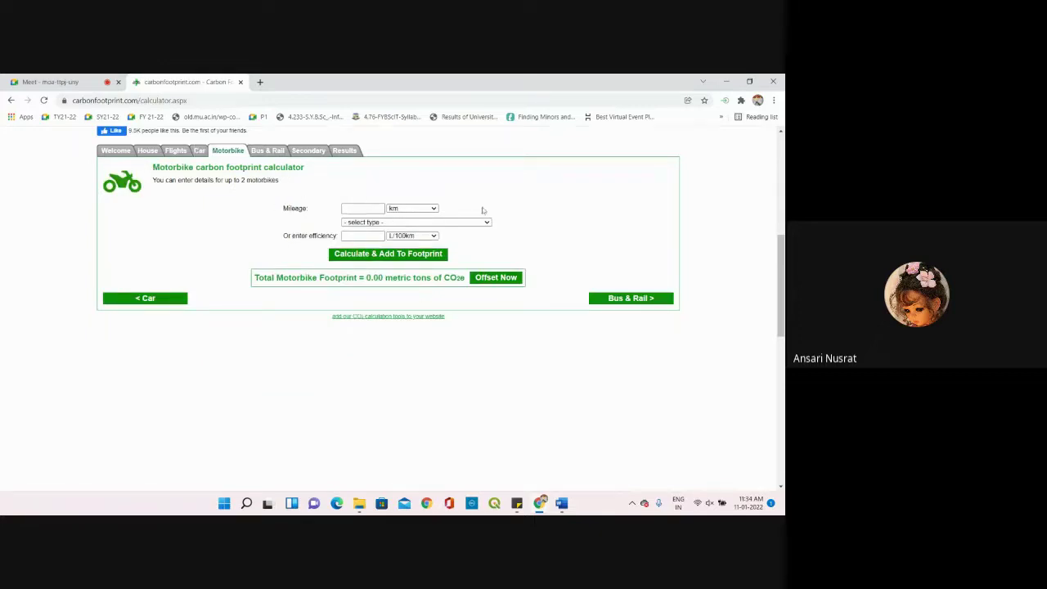
left_click(348, 208)
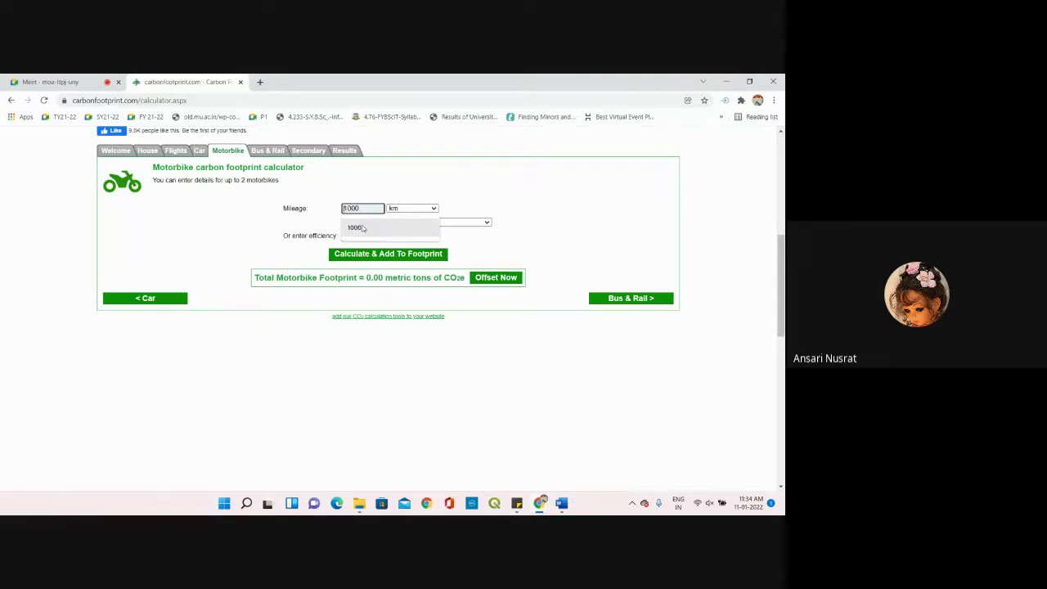
left_click(355, 227)
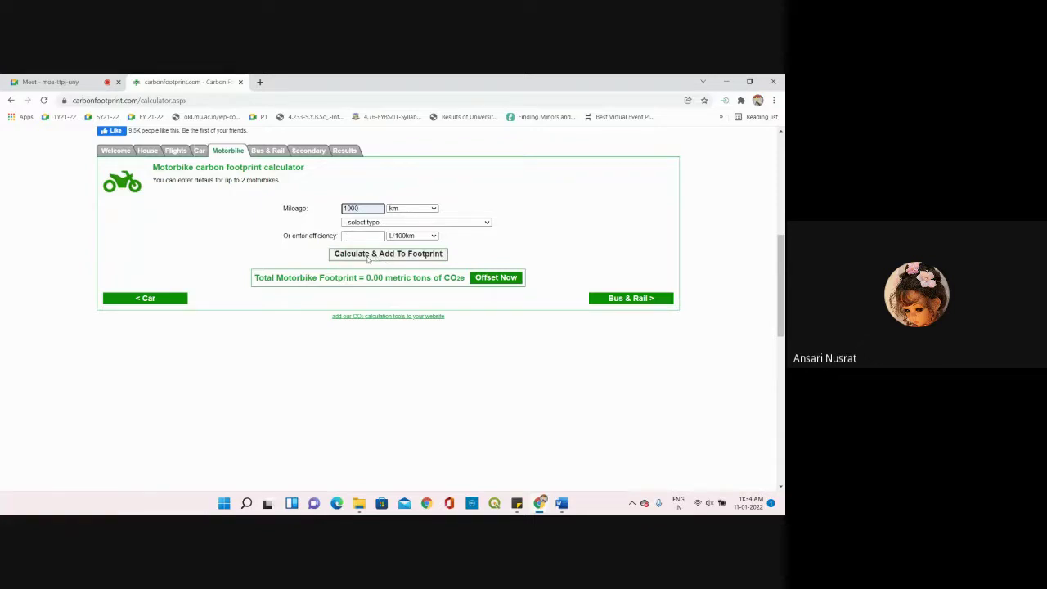
left_click(362, 259)
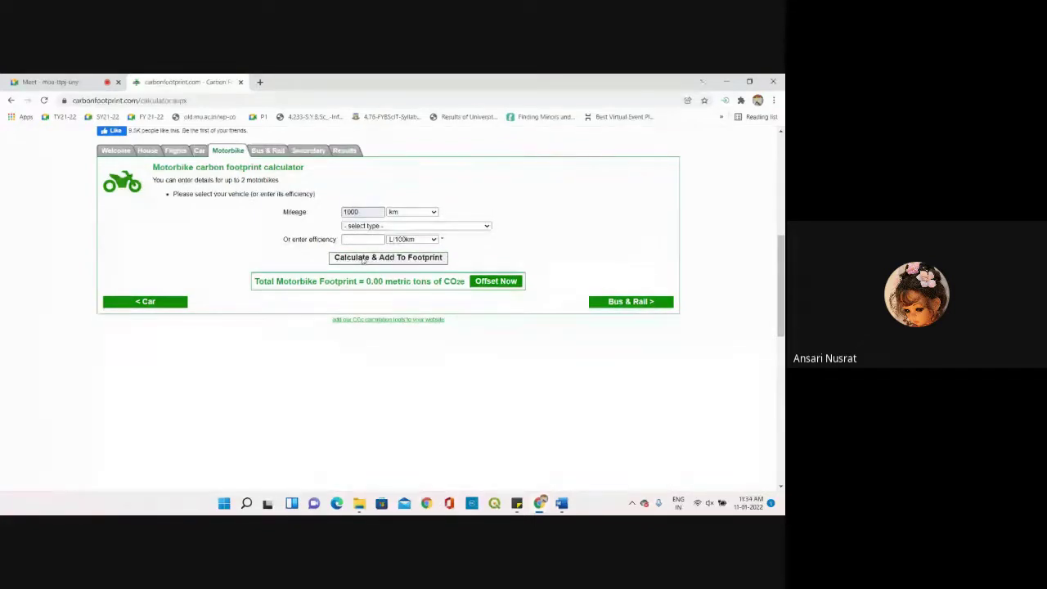
- Set the motorbike's efficiency to 12 L/100km, add it to the footprint and highlight the total motorbike footprint line
left_click(360, 239)
left_click(411, 239)
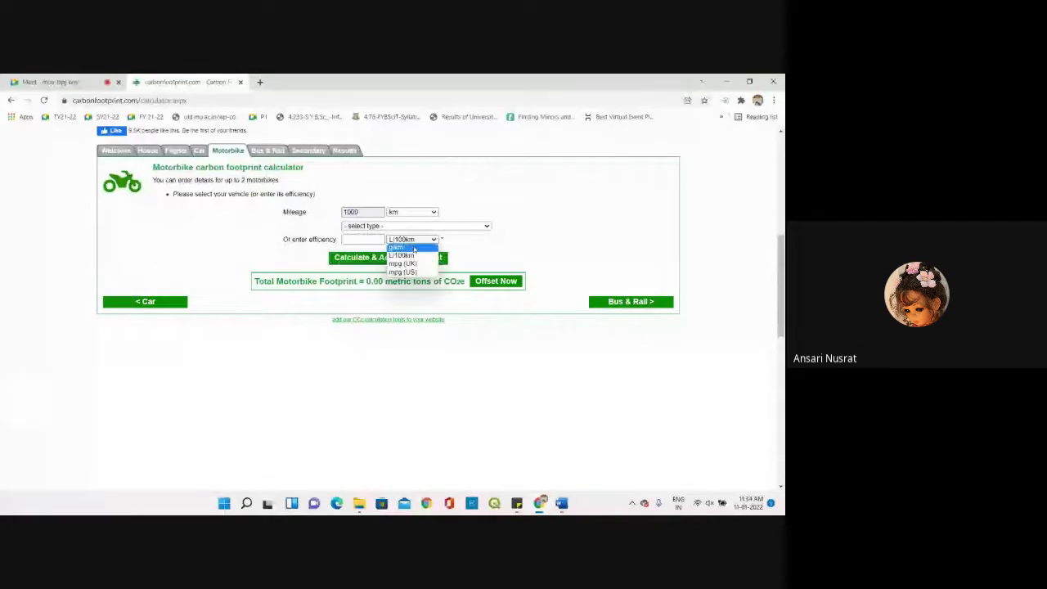
left_click(410, 256)
left_click(371, 241)
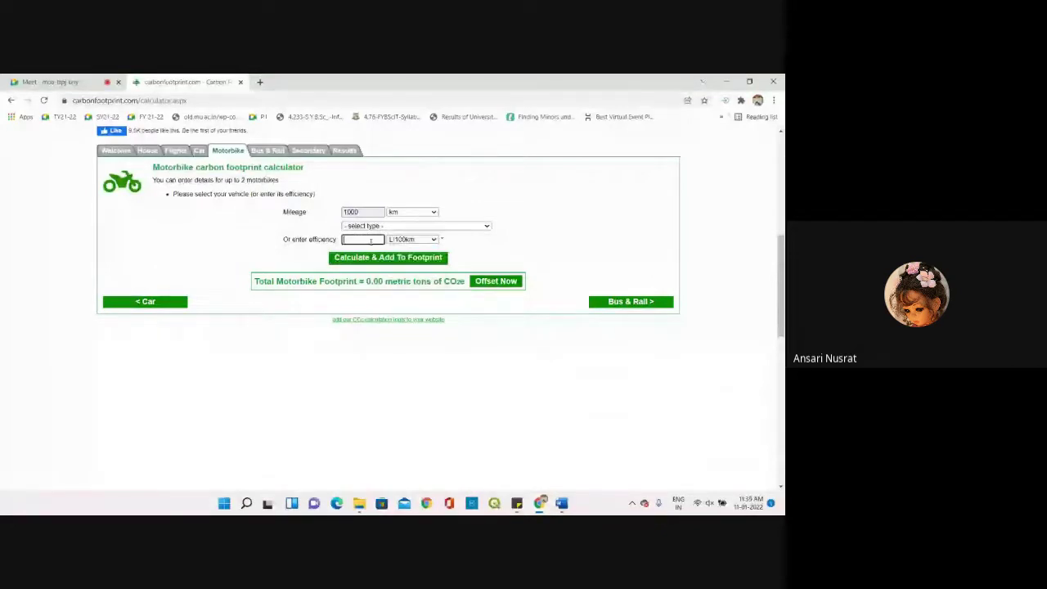
type("12")
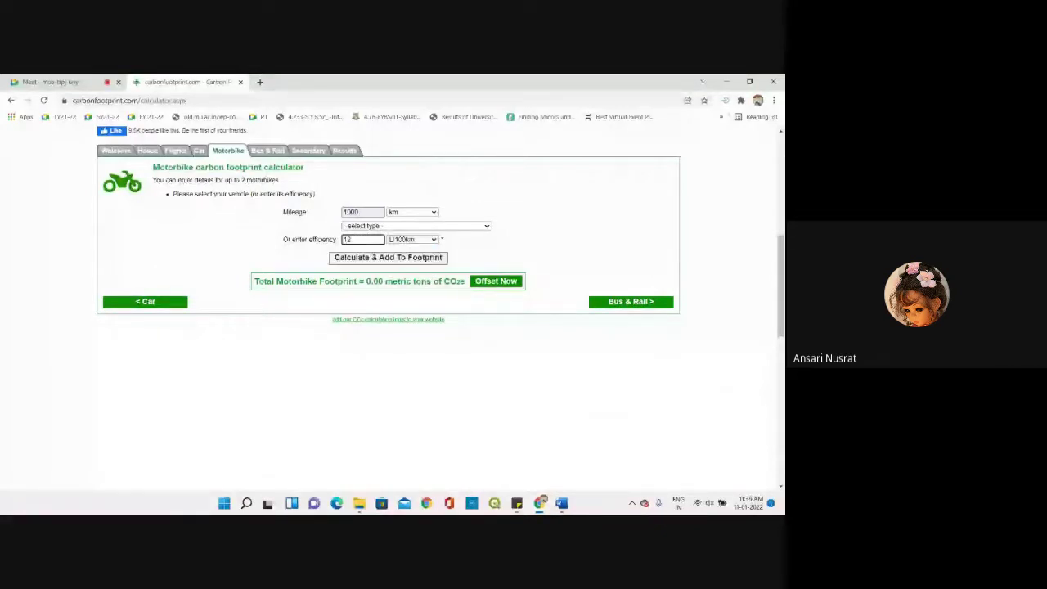
left_click(372, 257)
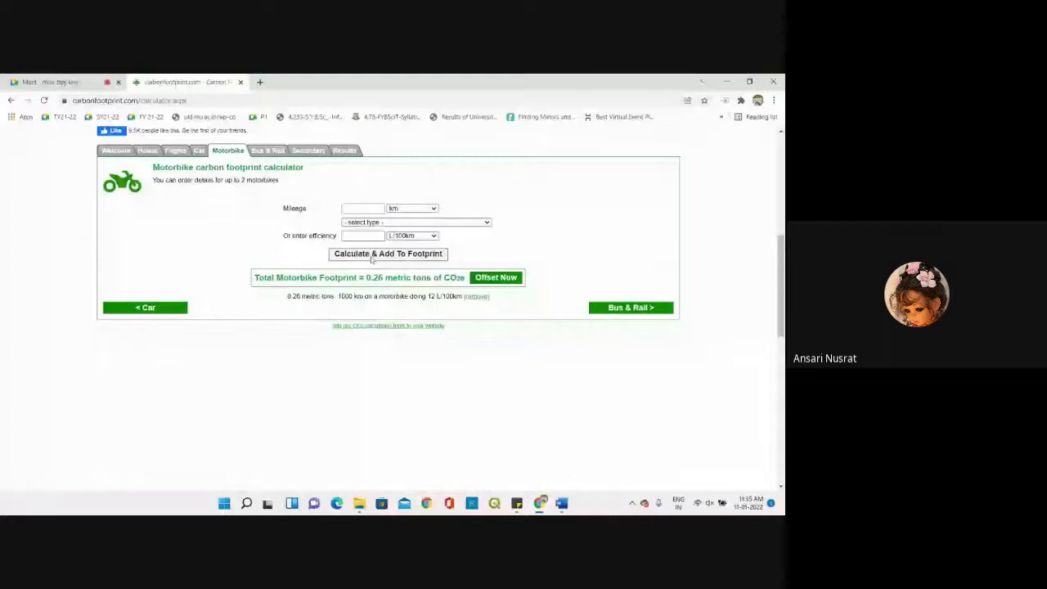
left_click_drag(254, 278, 466, 280)
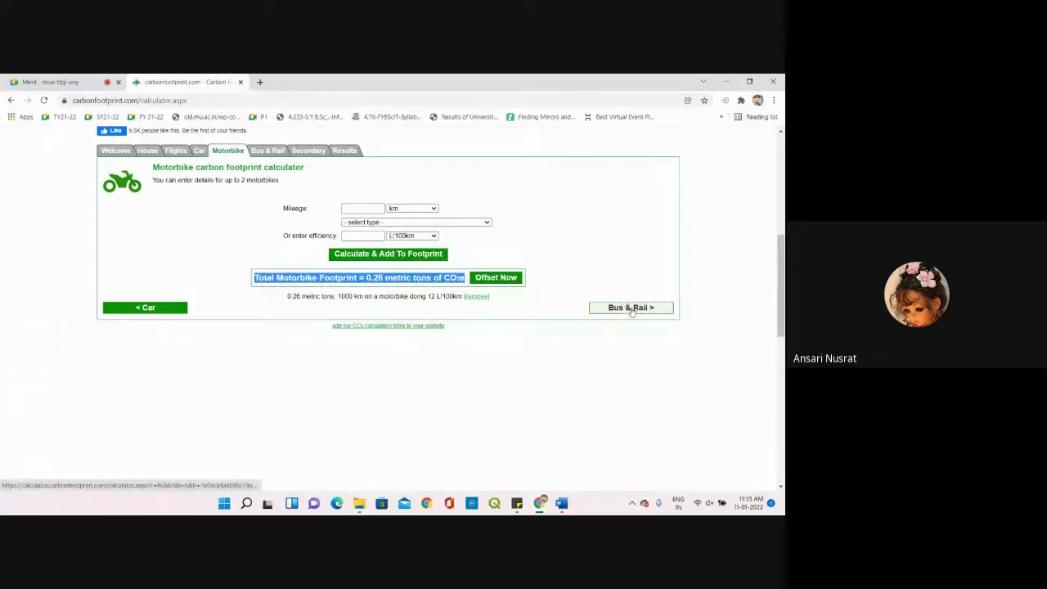
- Skip the bus and rail section and set the secondary footprint's currency to INR
left_click(631, 308)
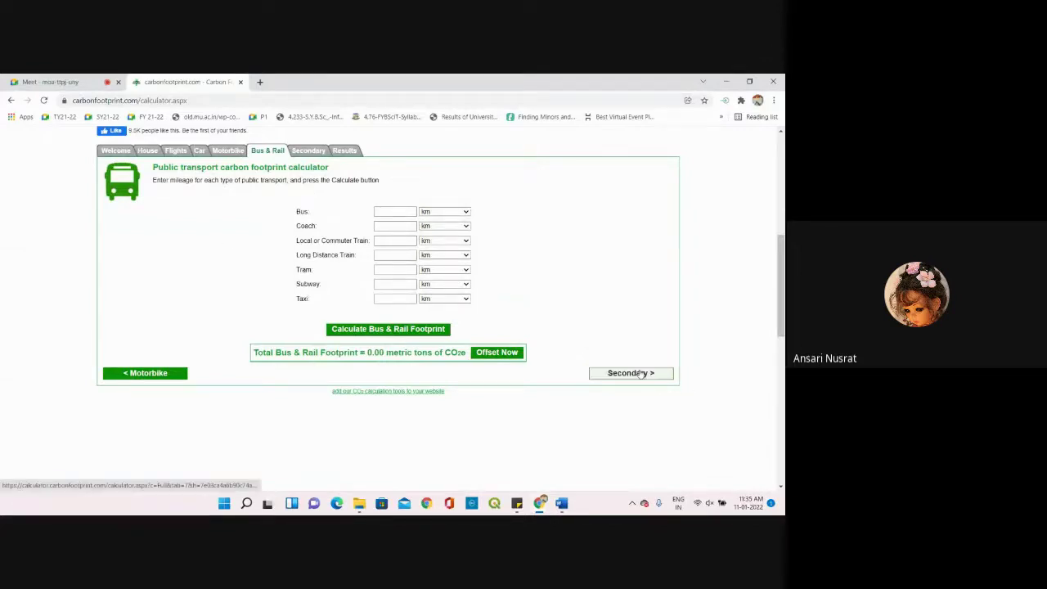
left_click(641, 373)
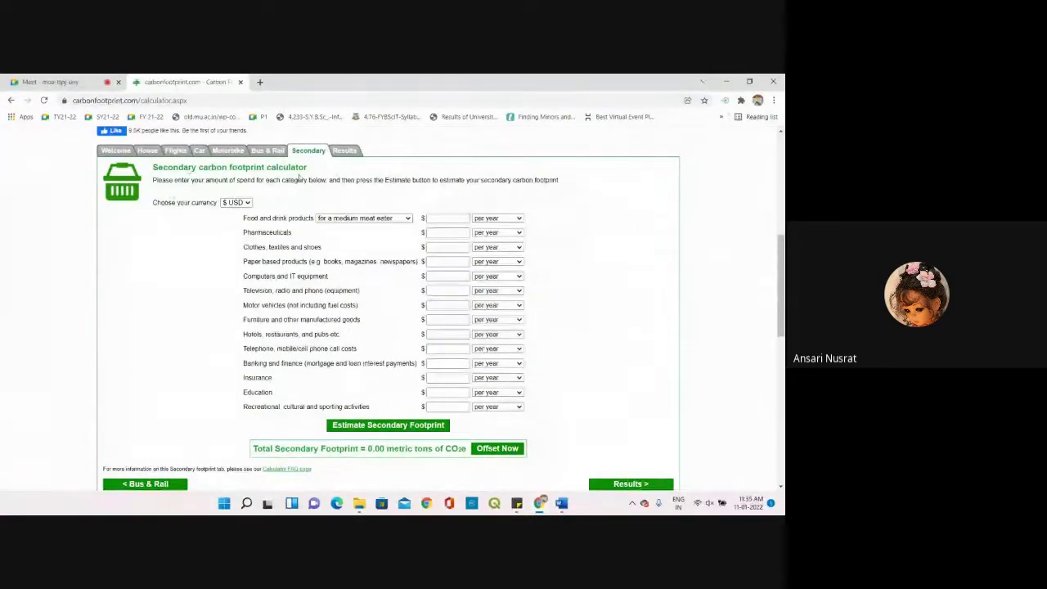
left_click(235, 202)
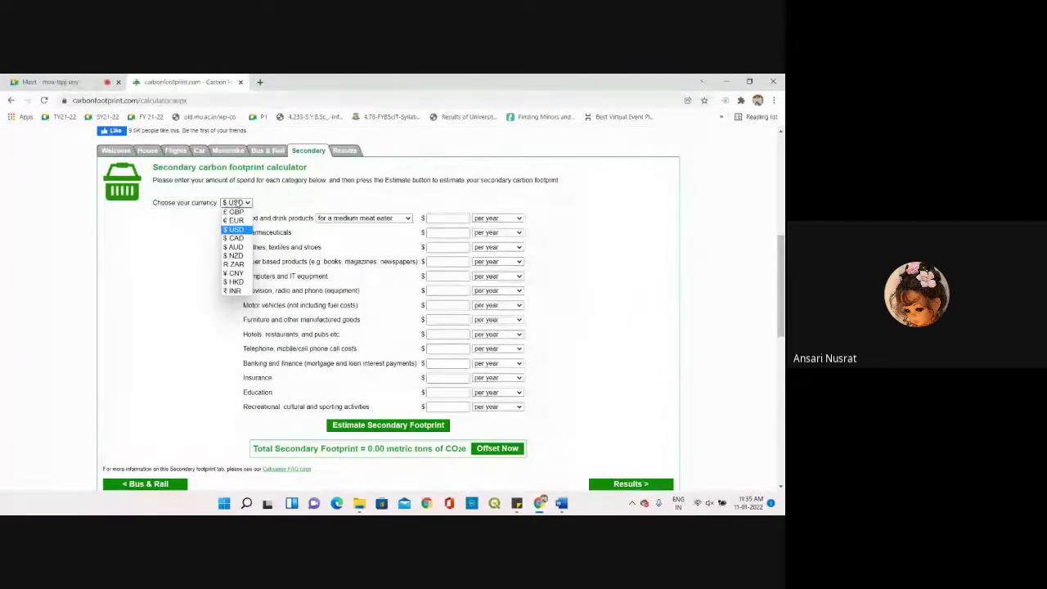
left_click(234, 291)
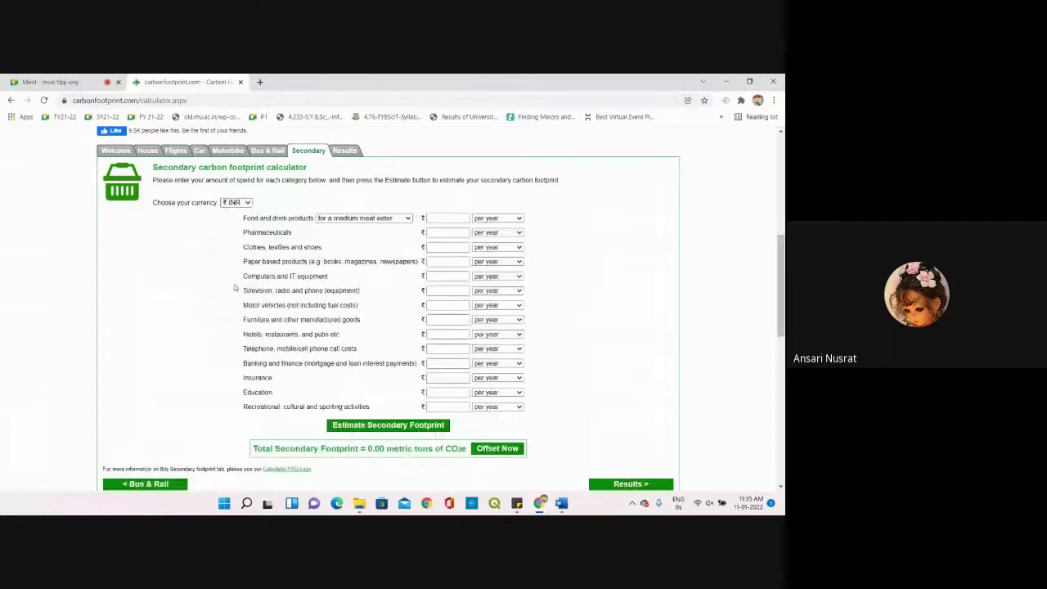
- Set the food and drink spending to 5000 rupees per month for a vegetarian
left_click(374, 219)
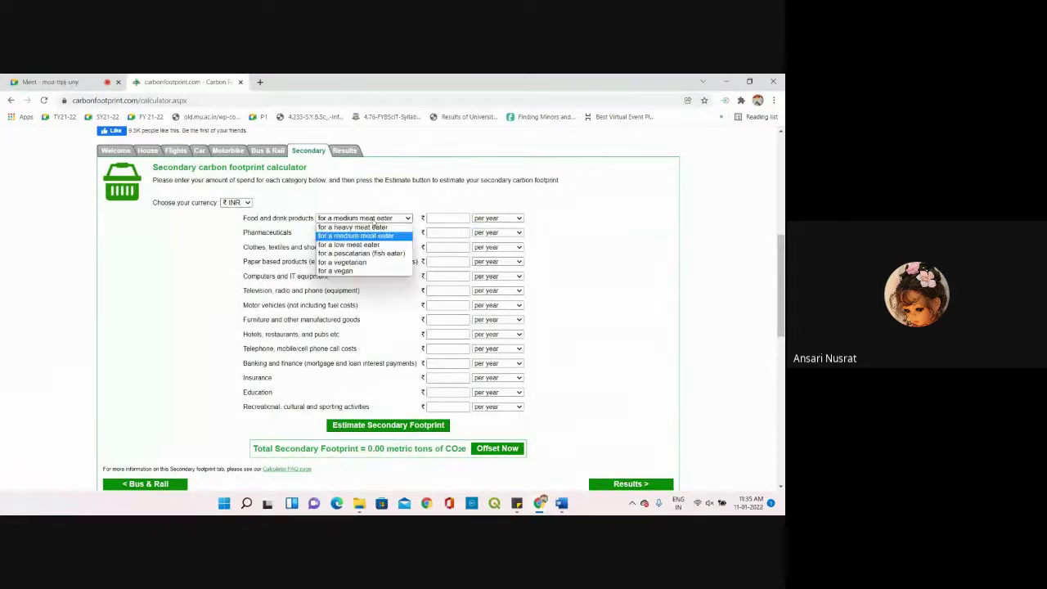
left_click(354, 265)
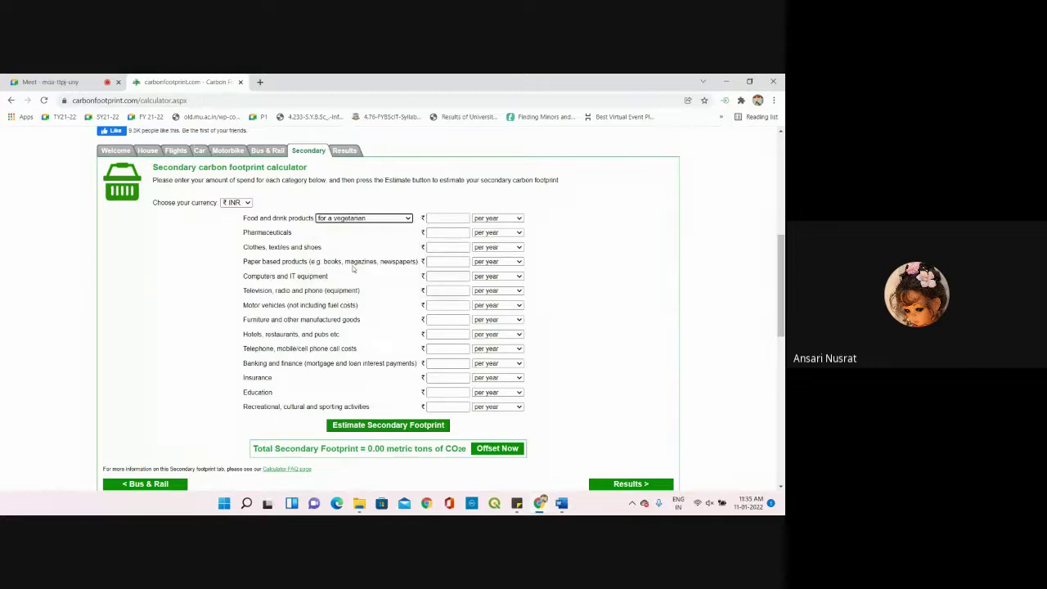
left_click(442, 218)
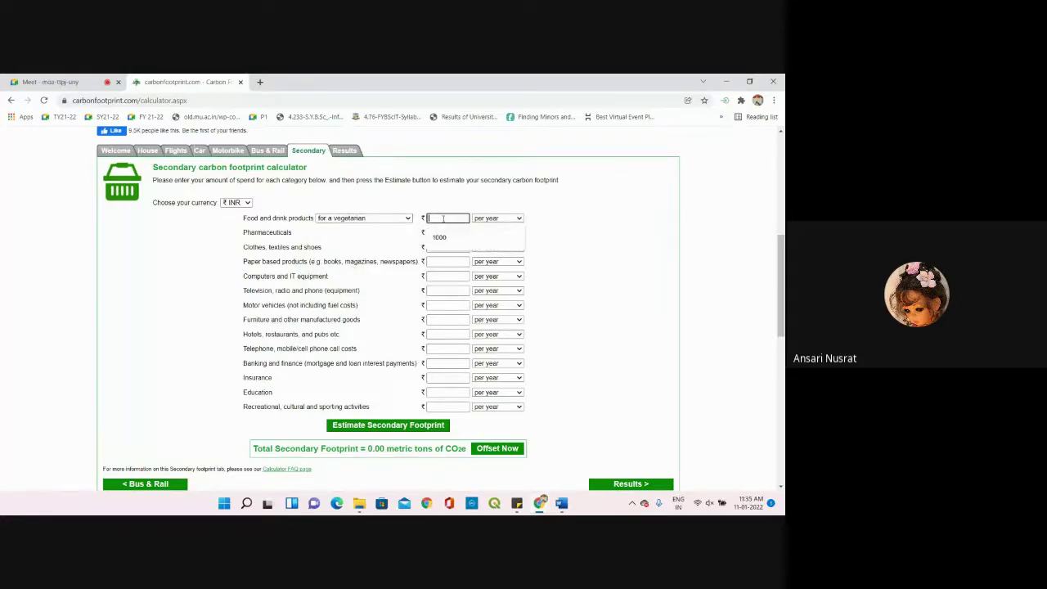
left_click(503, 219)
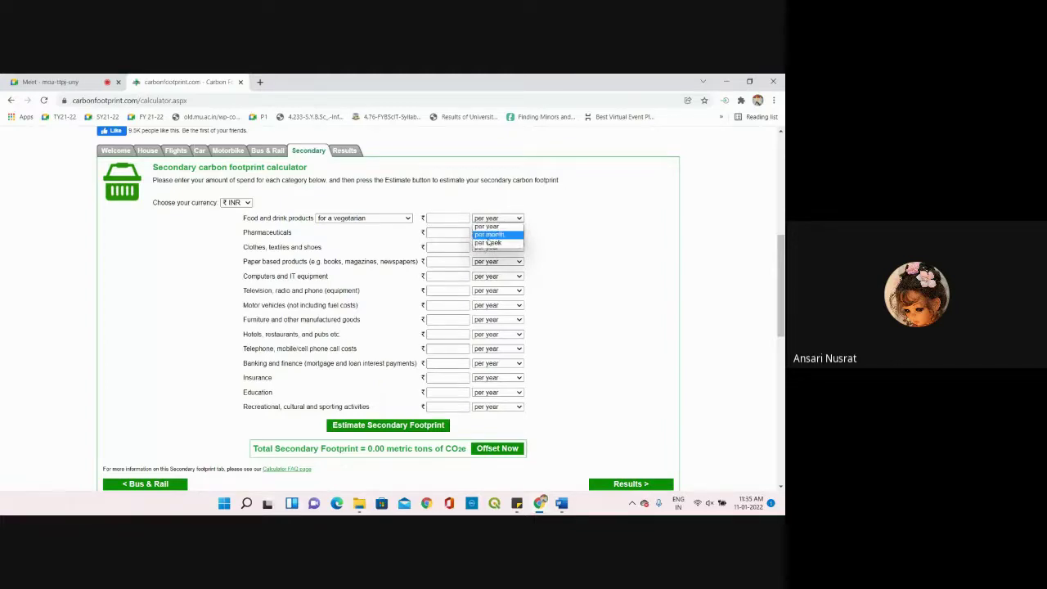
left_click(488, 236)
left_click(441, 217)
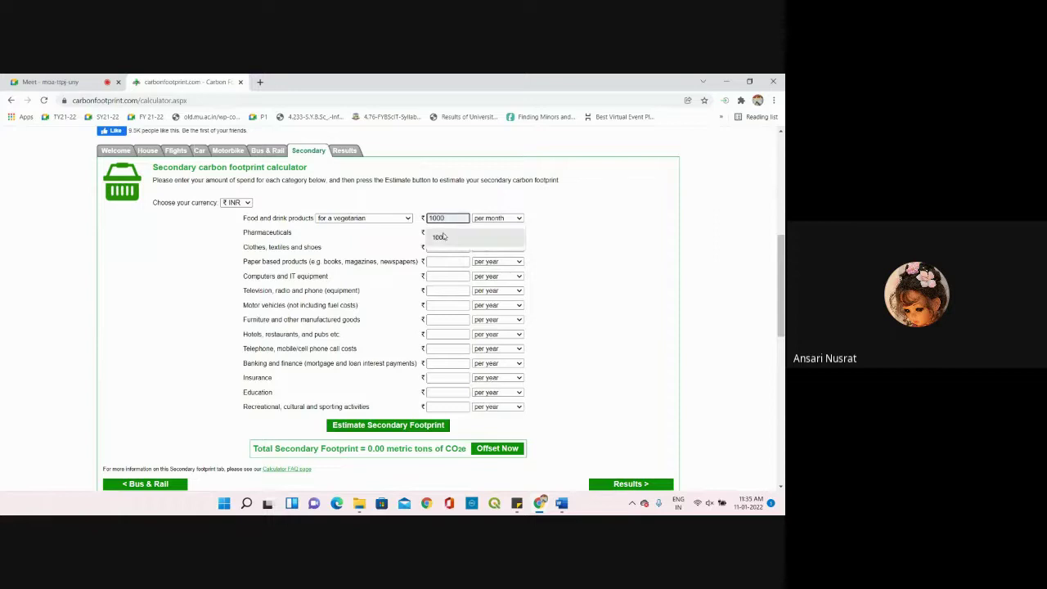
left_click(444, 233)
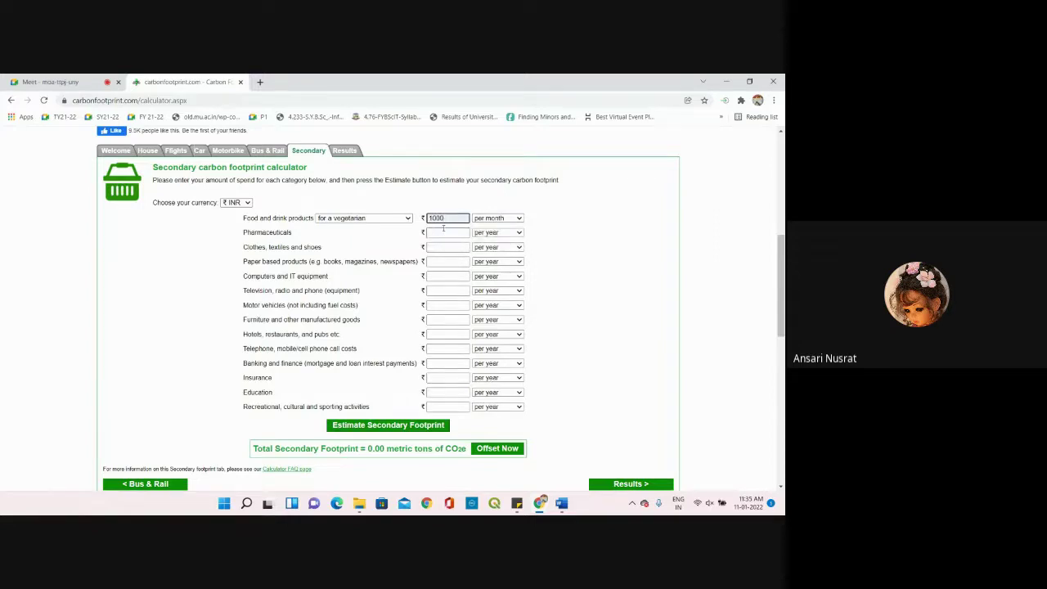
key("BackSpace")
key("BackSpace")
key("BackSpace")
key("BackSpace")
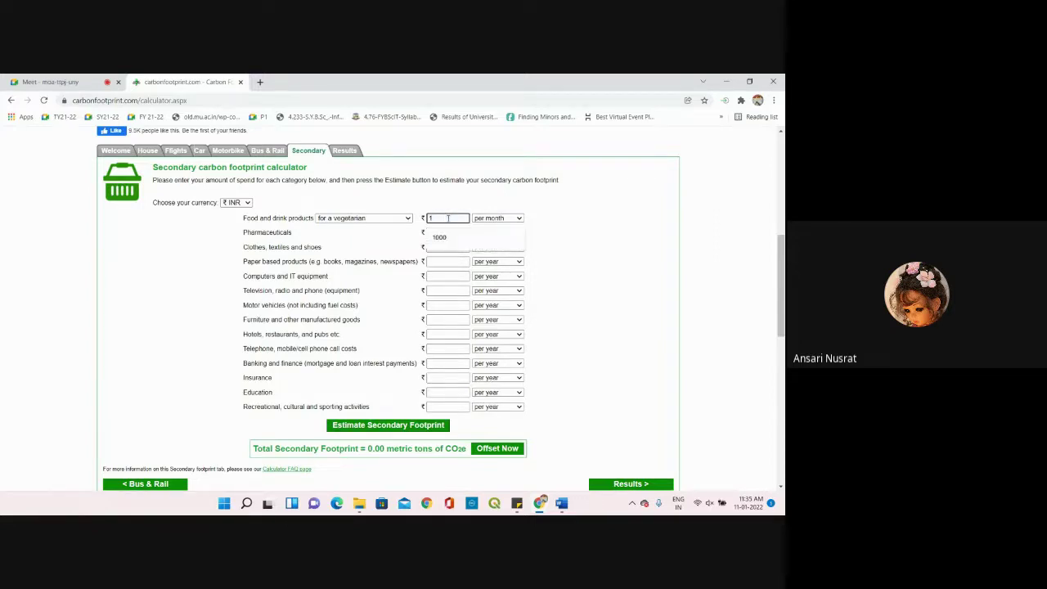
type("5000")
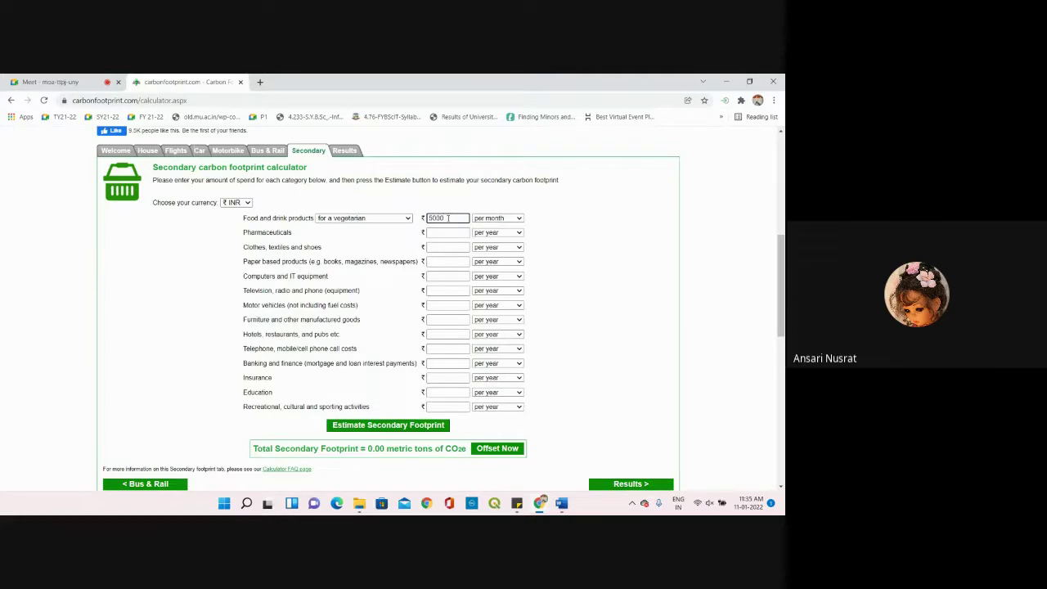
- Set the pharmaceuticals spending to 1000 rupees per month and the clothes, textiles and shoes spending to 2000 rupees per month
left_click(444, 232)
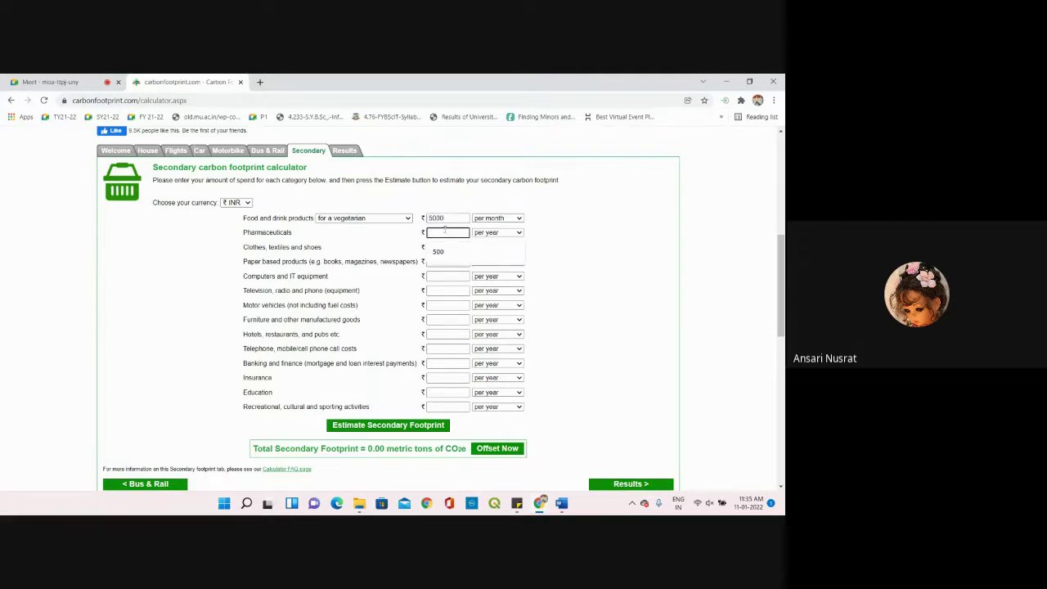
type("1000")
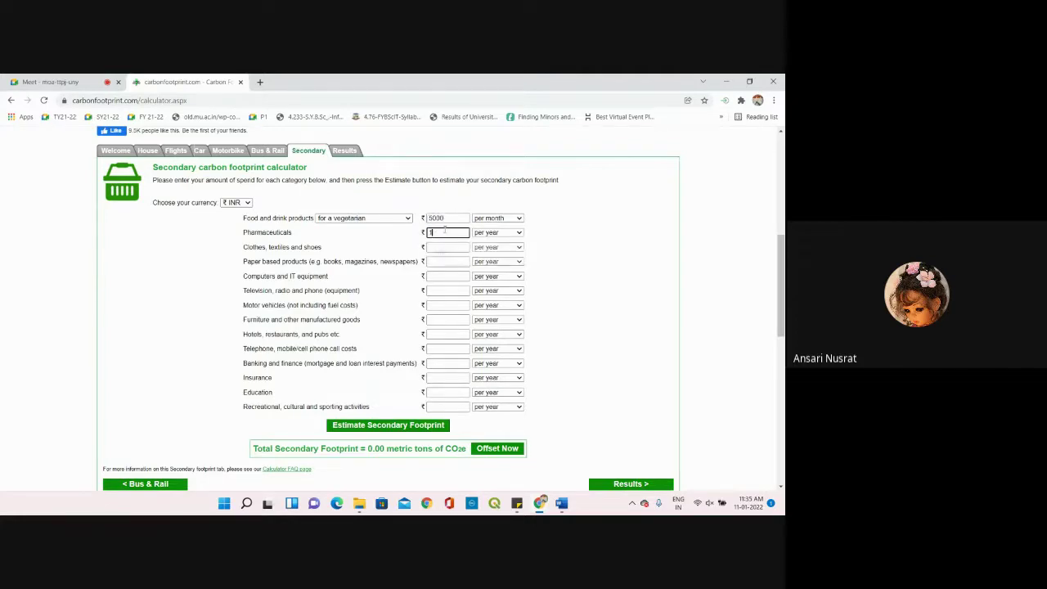
left_click(496, 232)
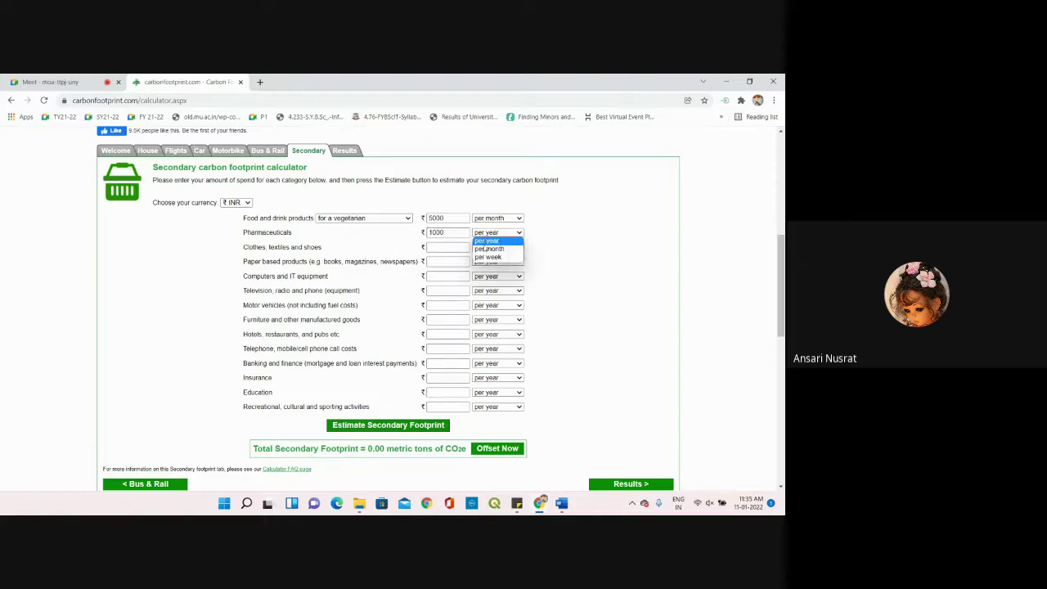
left_click(487, 249)
left_click(442, 247)
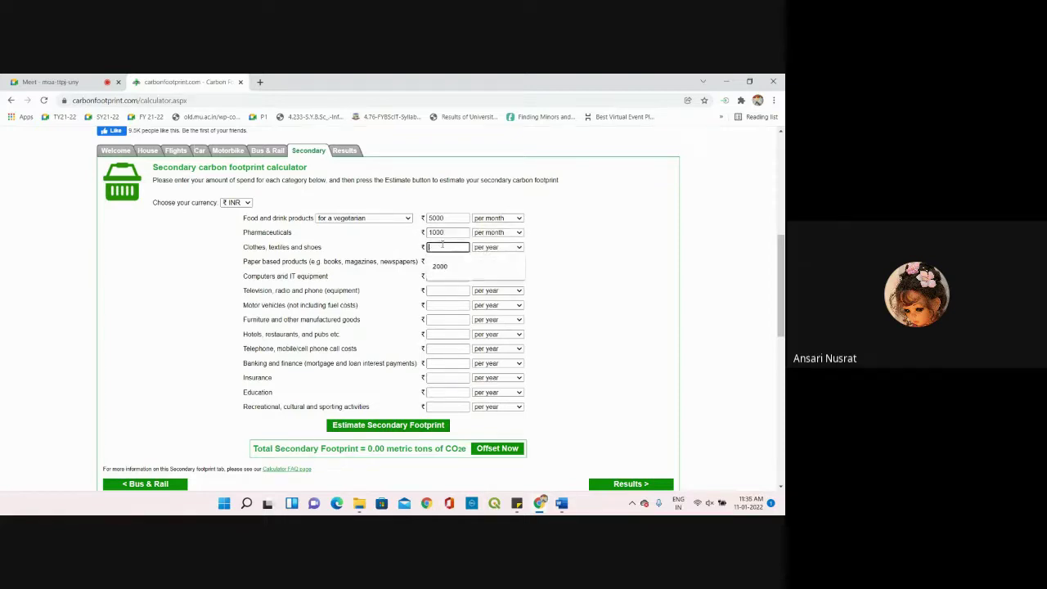
type("2000")
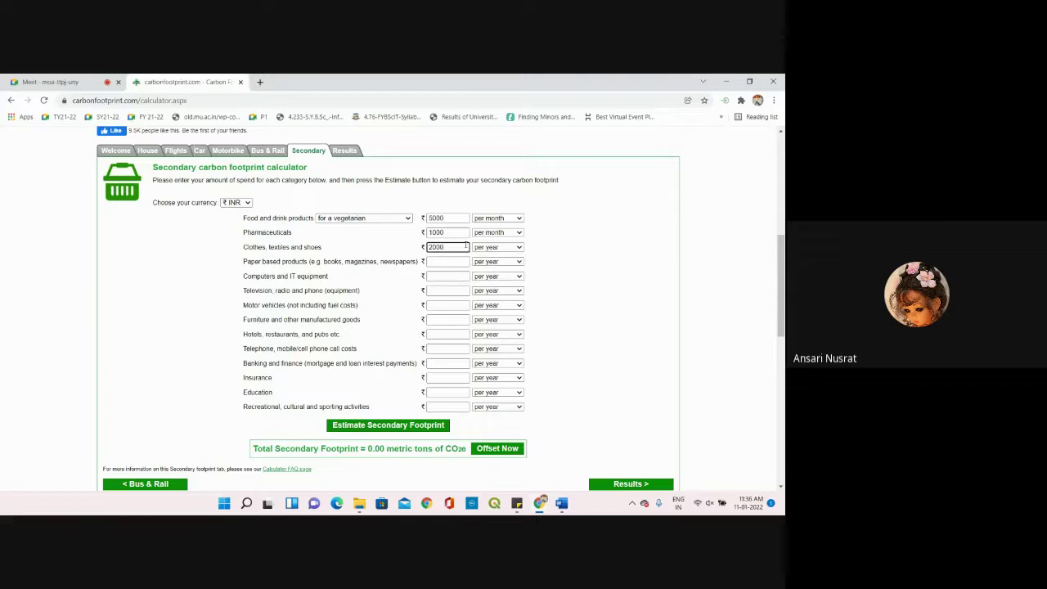
left_click(488, 248)
left_click(501, 265)
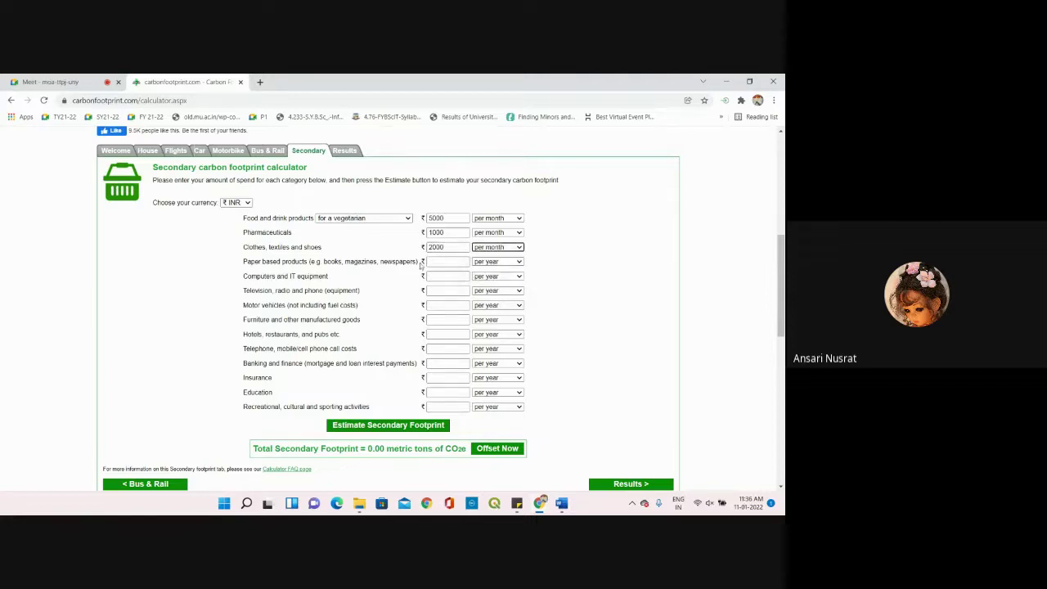
- Enter 0 rupees per year for paper based products and 10000 rupees per year for computers and IT equipment
left_click(447, 261)
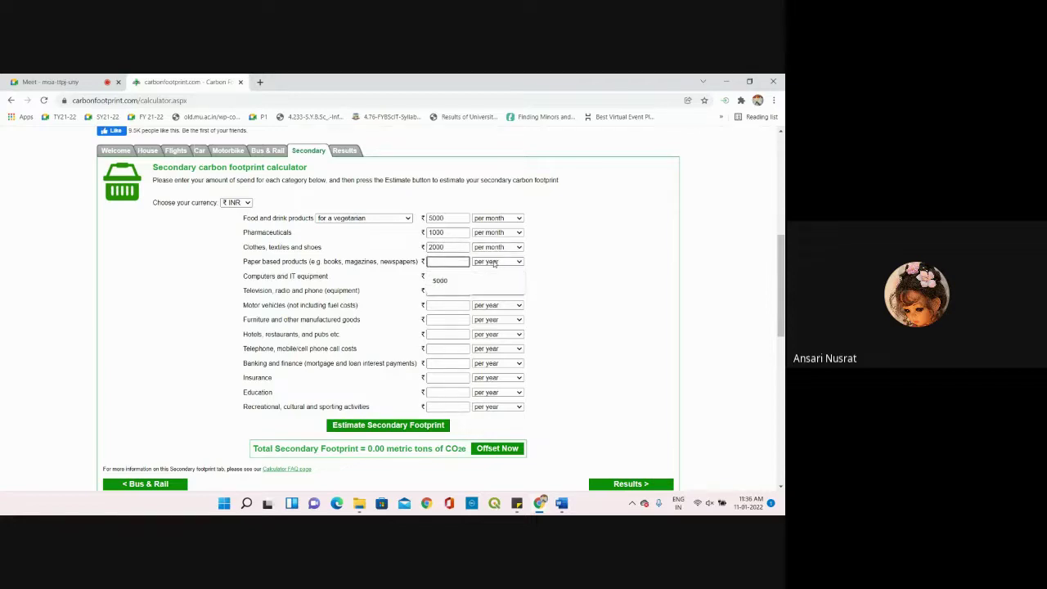
left_click(496, 262)
left_click(496, 263)
left_click(459, 262)
type("0")
left_click(440, 276)
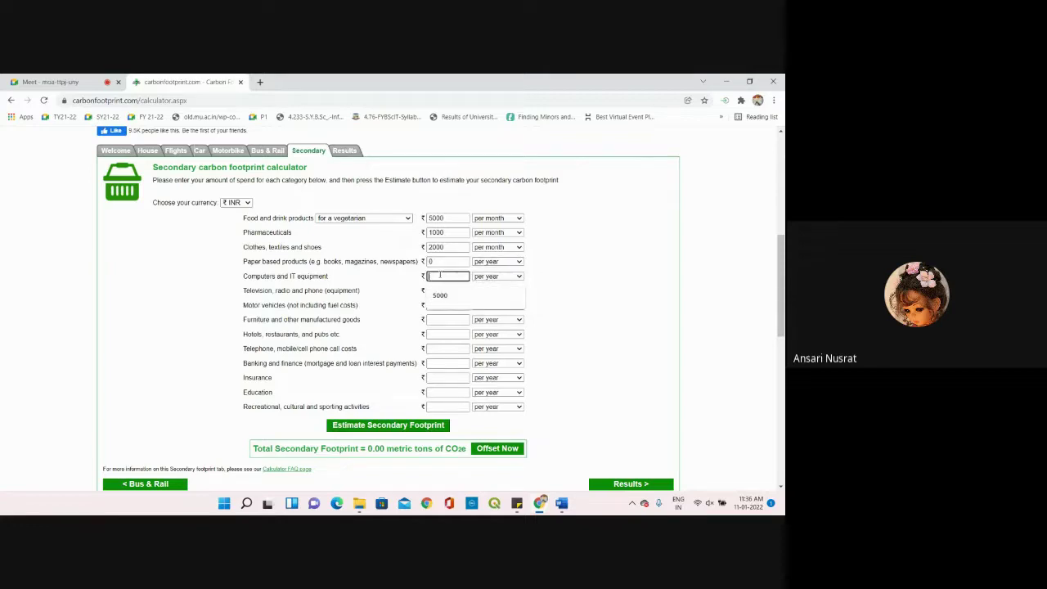
type("10000")
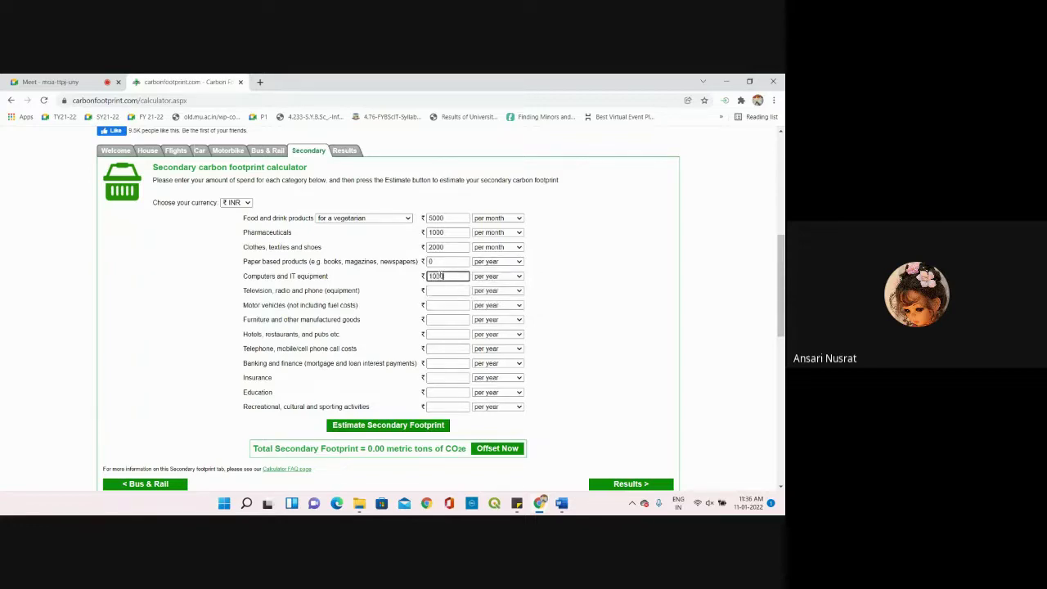
left_click(477, 276)
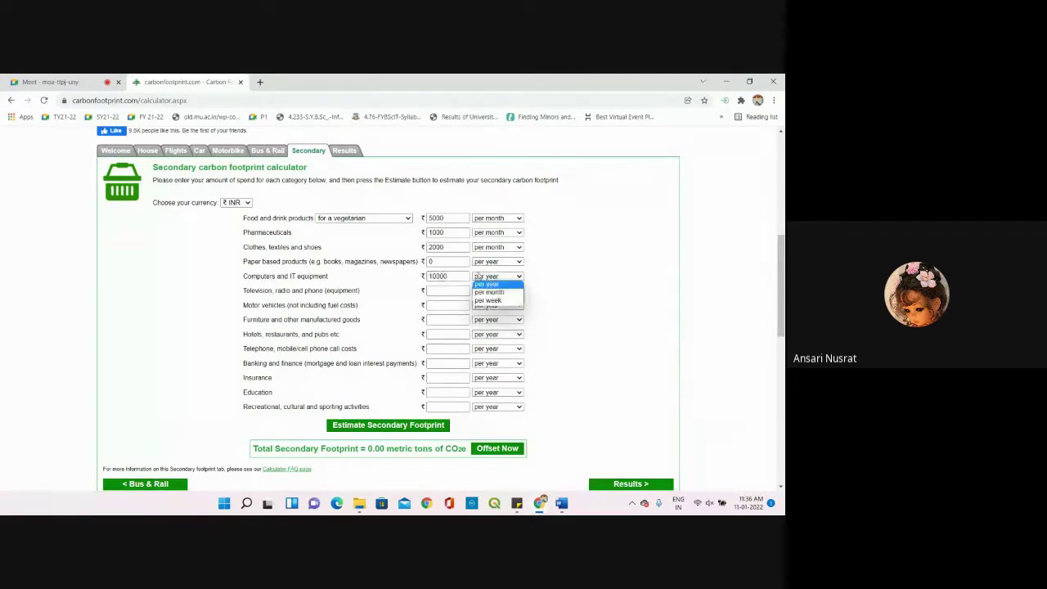
left_click(478, 278)
- Enter a yearly spending of 0 for both television, radio and phone equipment and motor vehicles
left_click(444, 292)
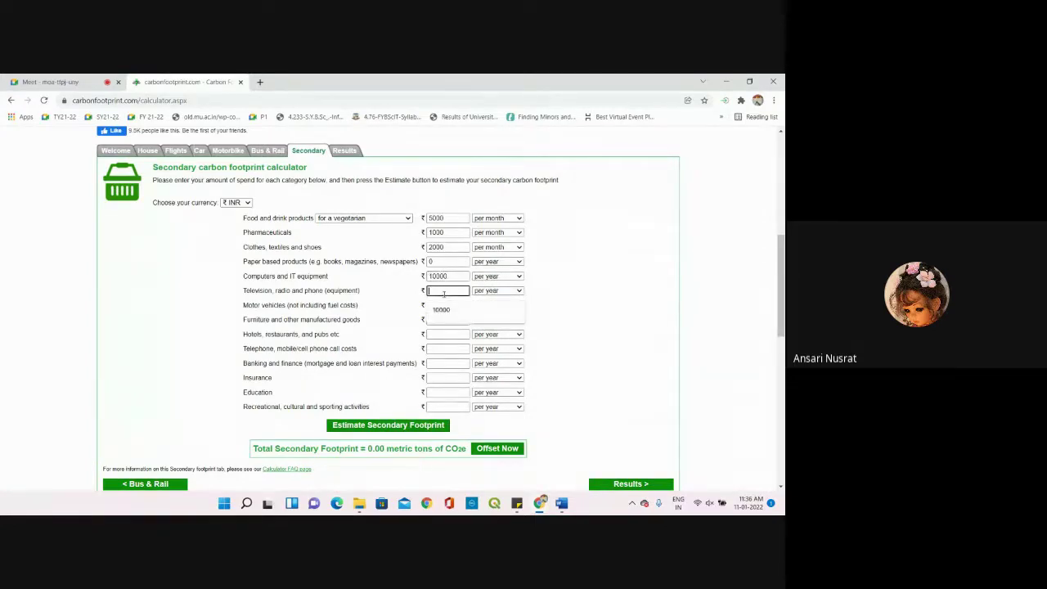
left_click(443, 305)
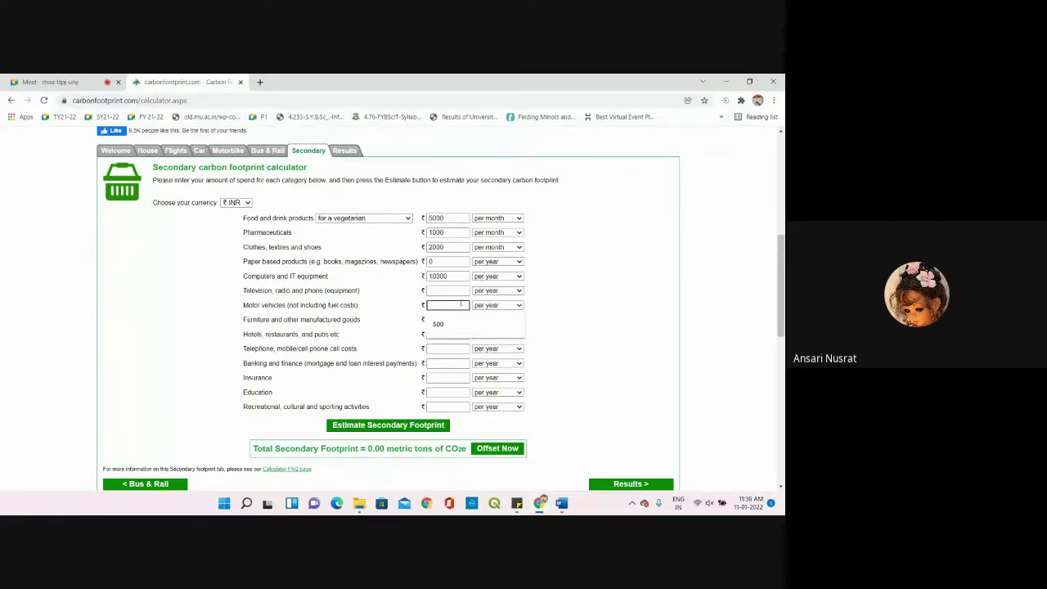
type("5")
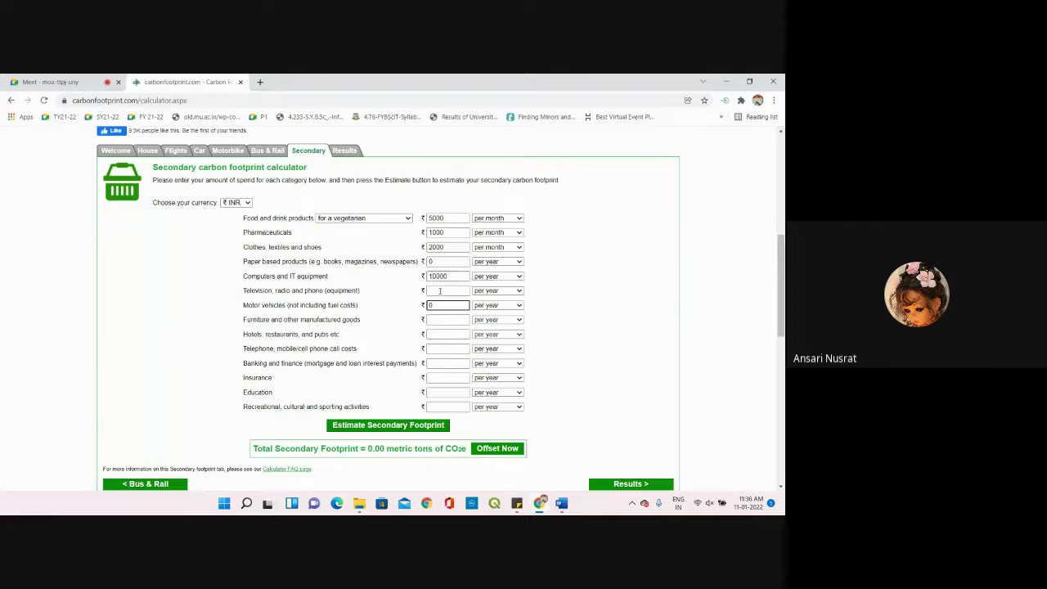
left_click(440, 290)
type("0")
- Enter a yearly spending of 0 for furniture and other manufactured goods and for hotels, restaurants and pubs
left_click(444, 320)
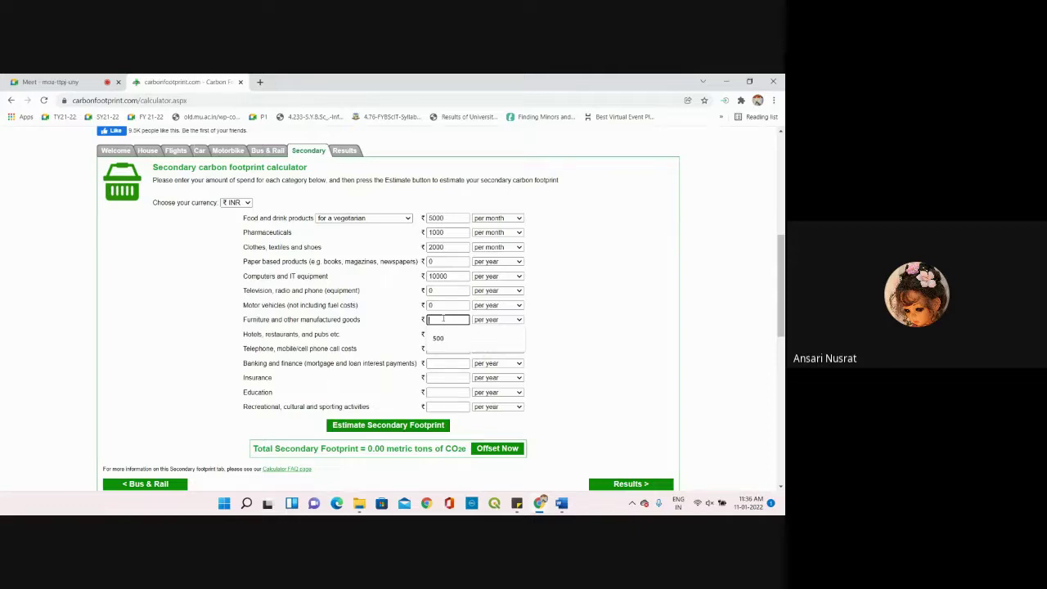
type("0")
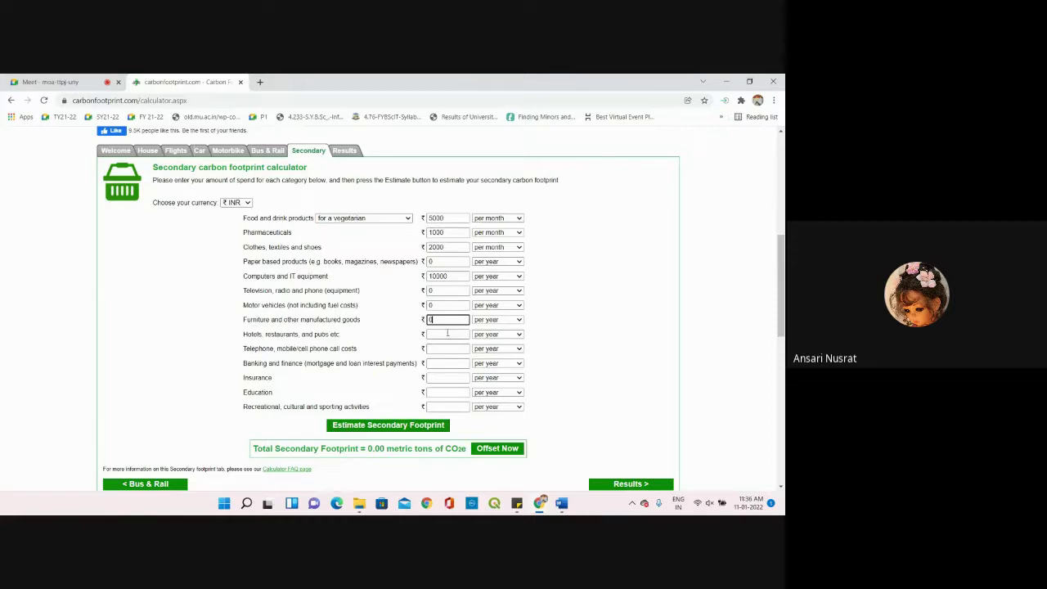
left_click(446, 334)
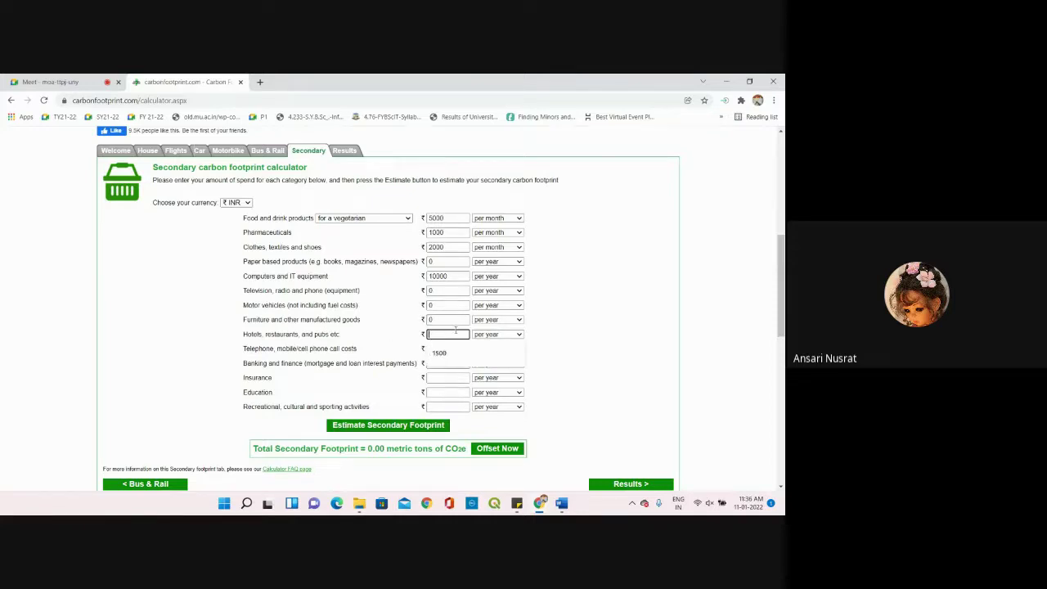
type("0")
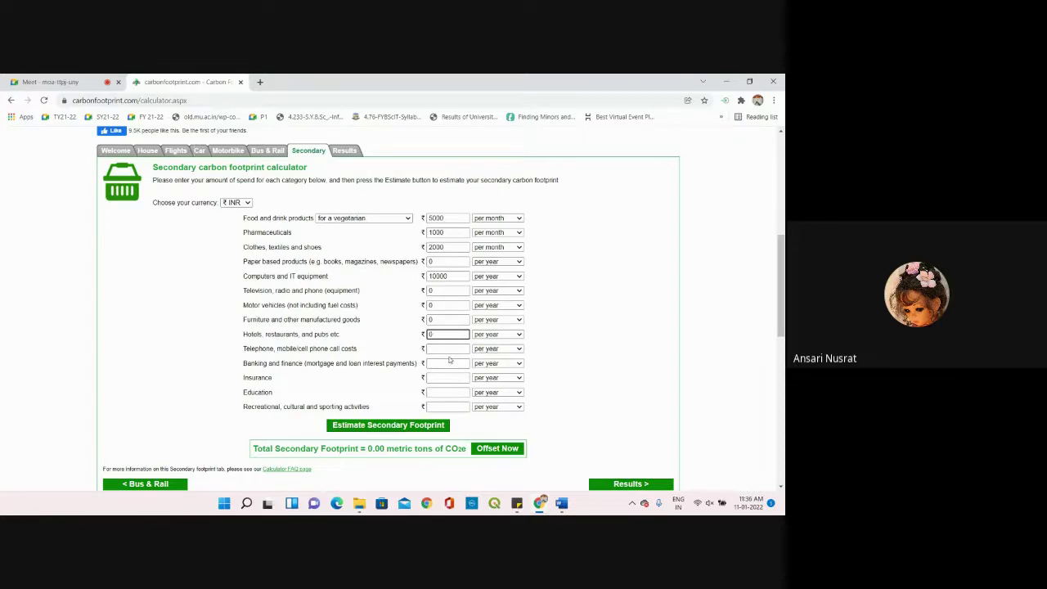
- Enter yearly spending of 800 rupees for phone call costs, 1000 rupees for banking and finance, and 0 for insurance
left_click(448, 346)
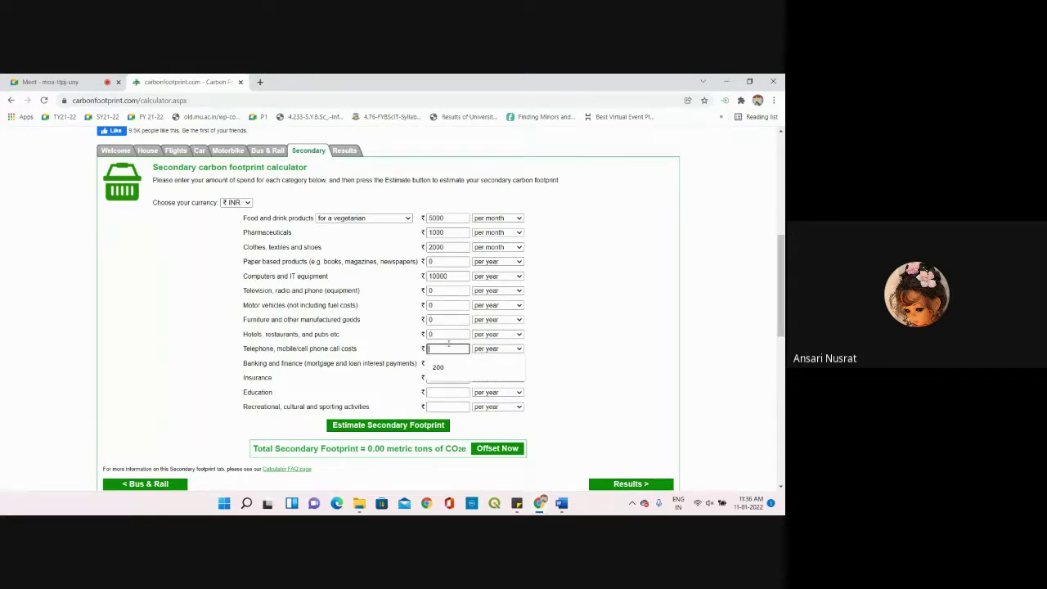
type("800")
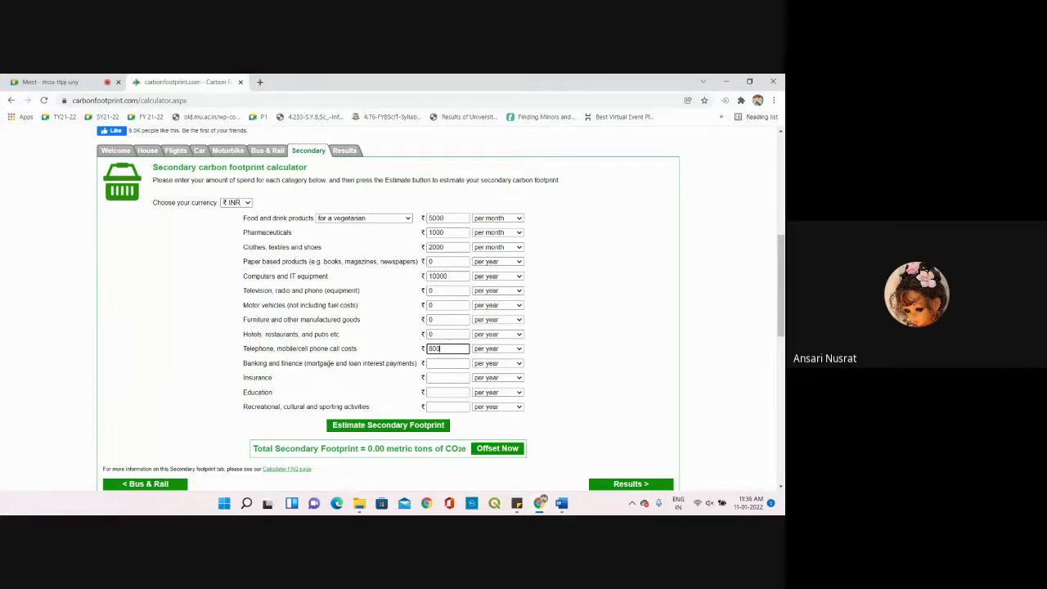
left_click(447, 362)
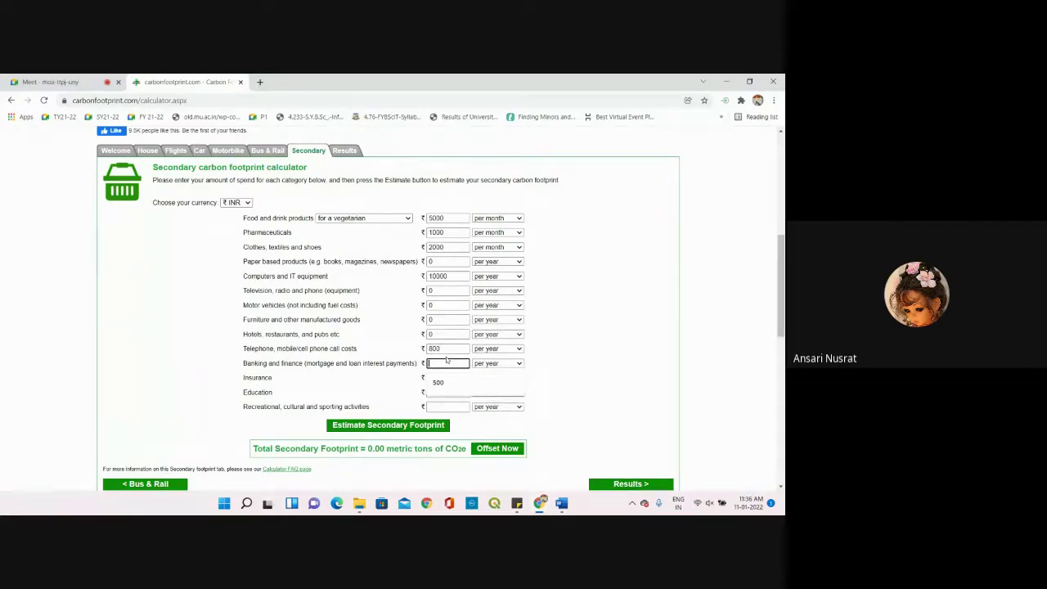
type("1000")
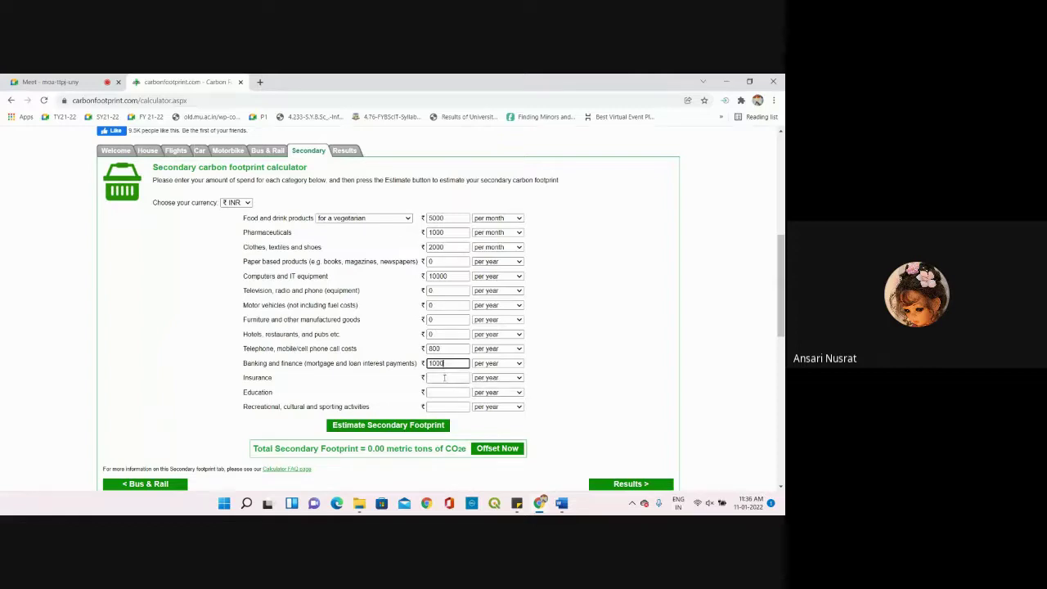
left_click(444, 377)
type("0")
- Enter 24000 rupees per year for education and 2000 rupees per year for recreational, cultural and sporting activities
left_click(448, 392)
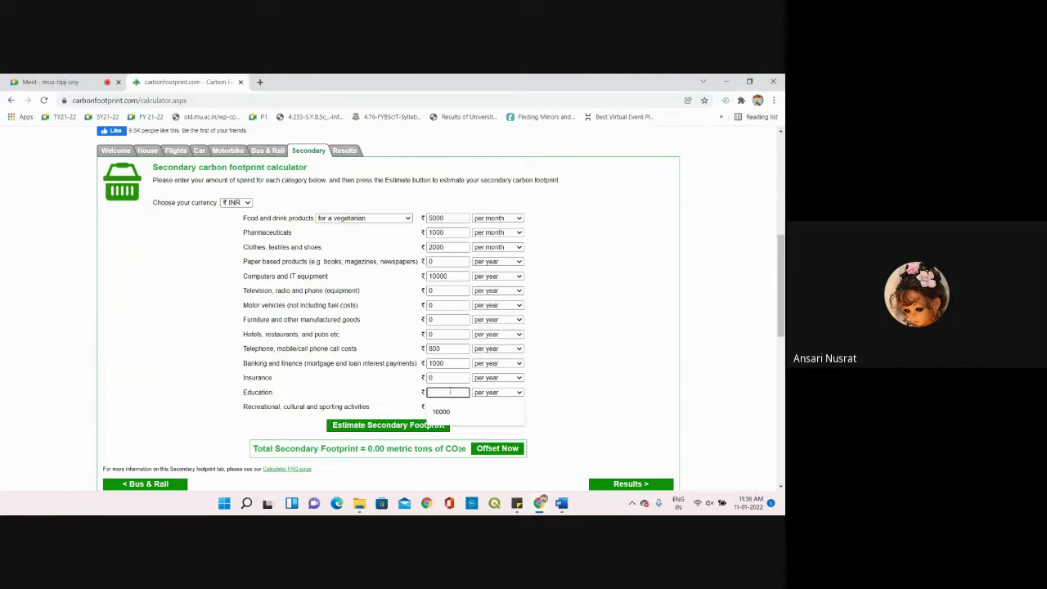
type("24000")
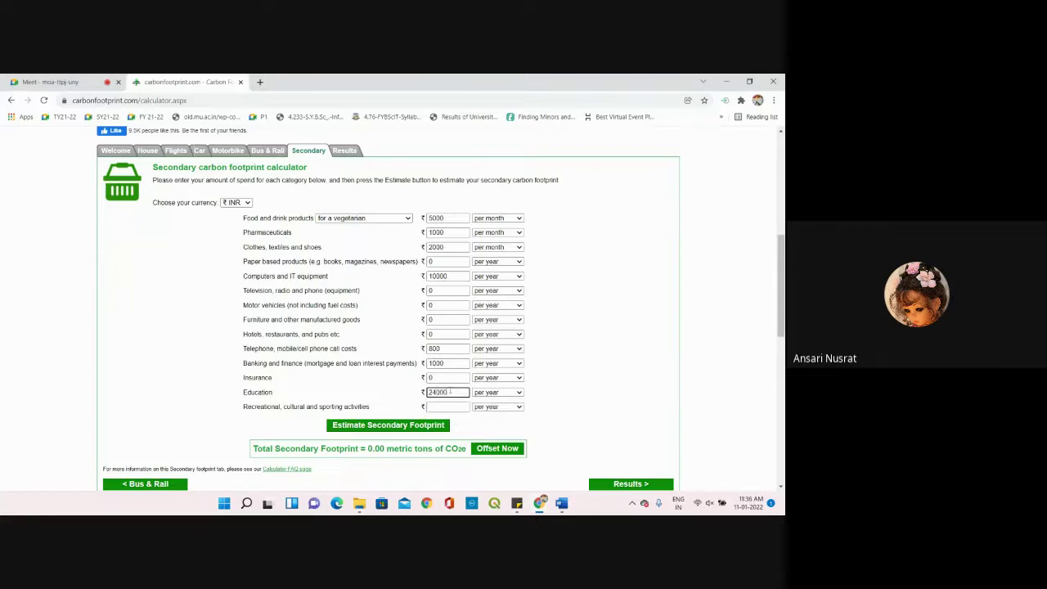
left_click(452, 406)
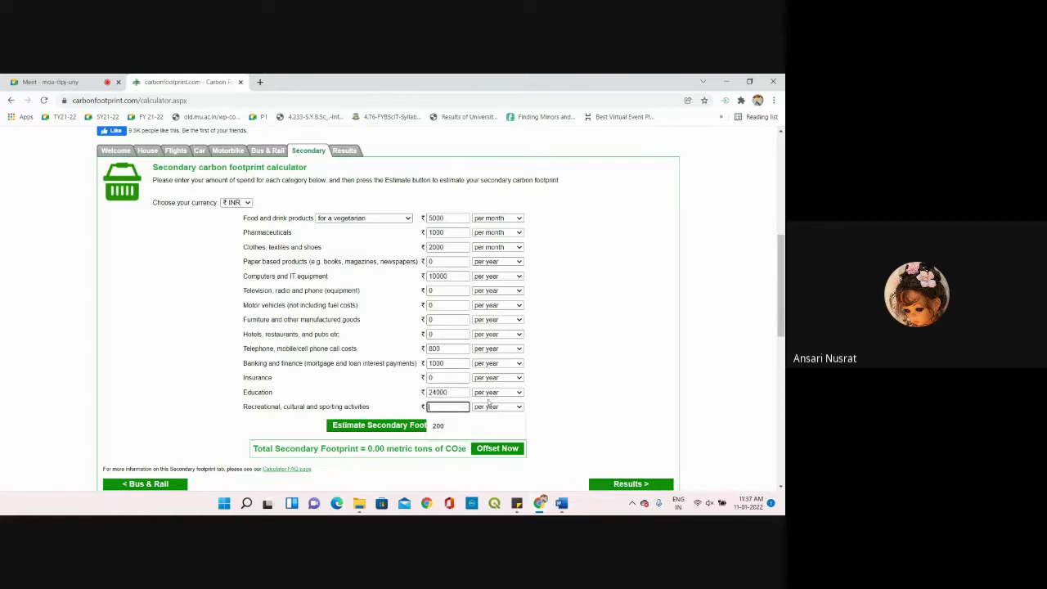
type("2000")
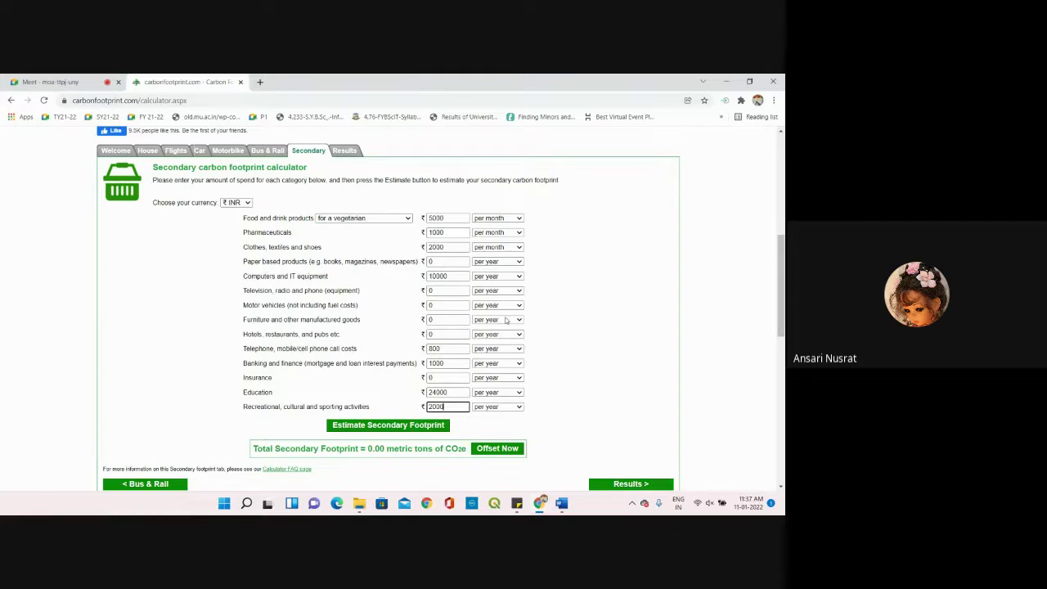
- Estimate the secondary footprint and review its breakdown by spending category
left_click(401, 427)
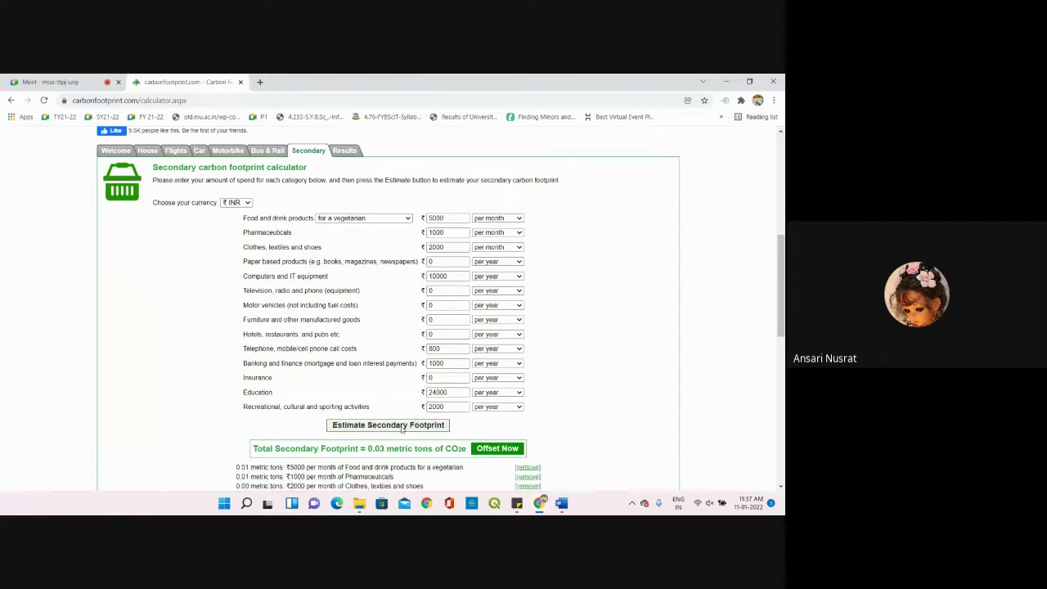
scroll(524, 431, "down", 1)
scroll(524, 431, "down", 1)
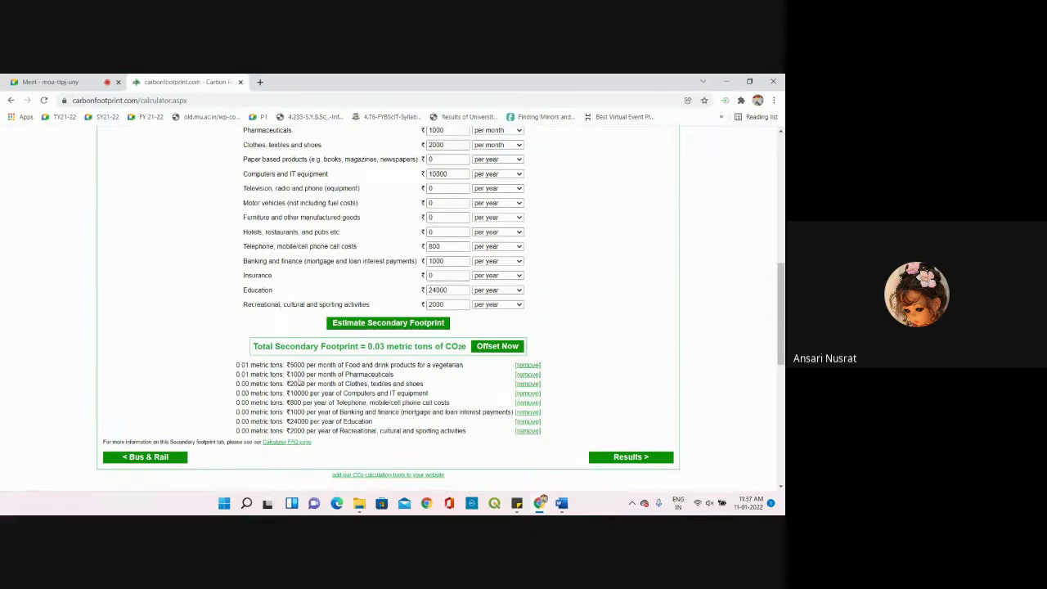
scroll(671, 437, "up", 3)
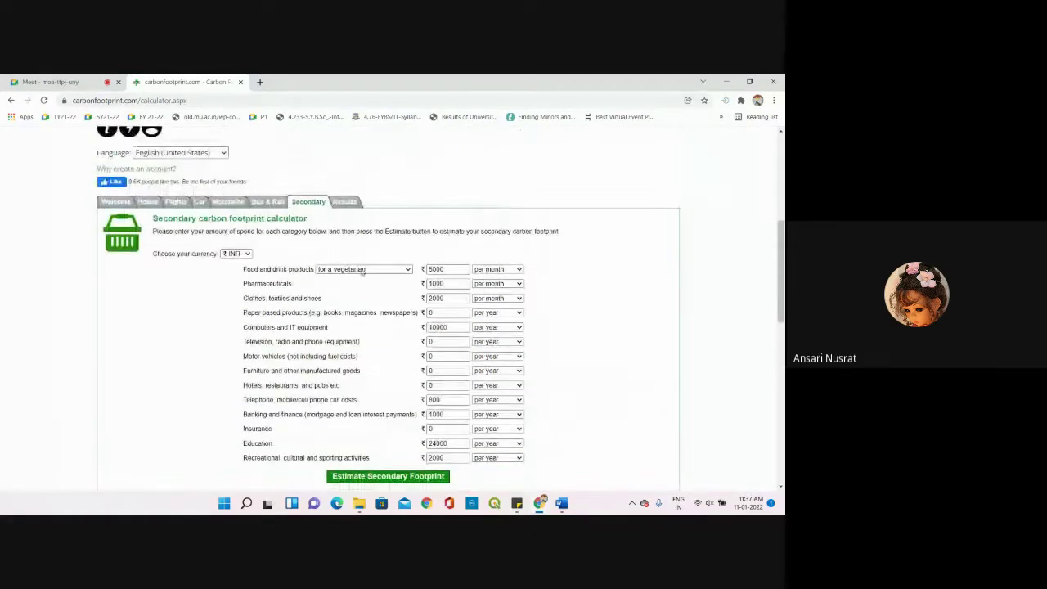
scroll(515, 375, "down", 1)
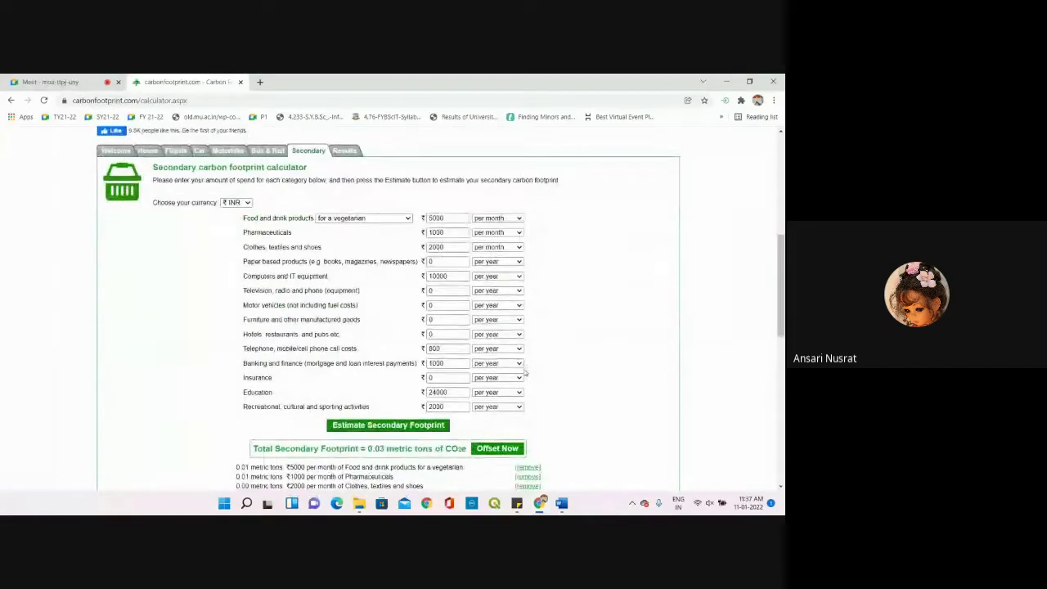
scroll(525, 372, "down", 3)
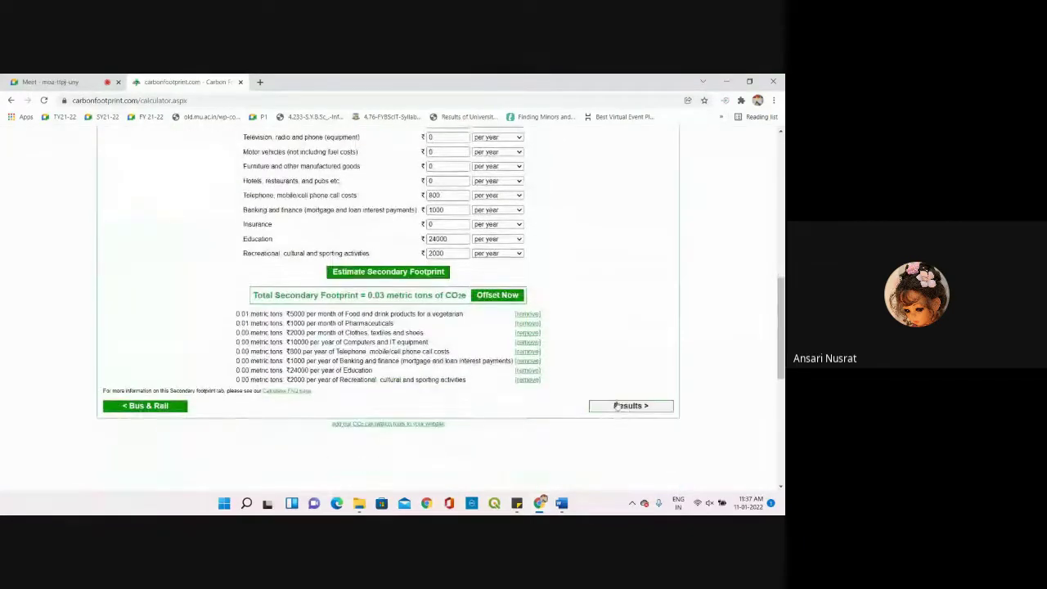
- Go on to the results and highlight the footprint breakdown by section and the overall total line
left_click(621, 409)
scroll(477, 346, "up", 5)
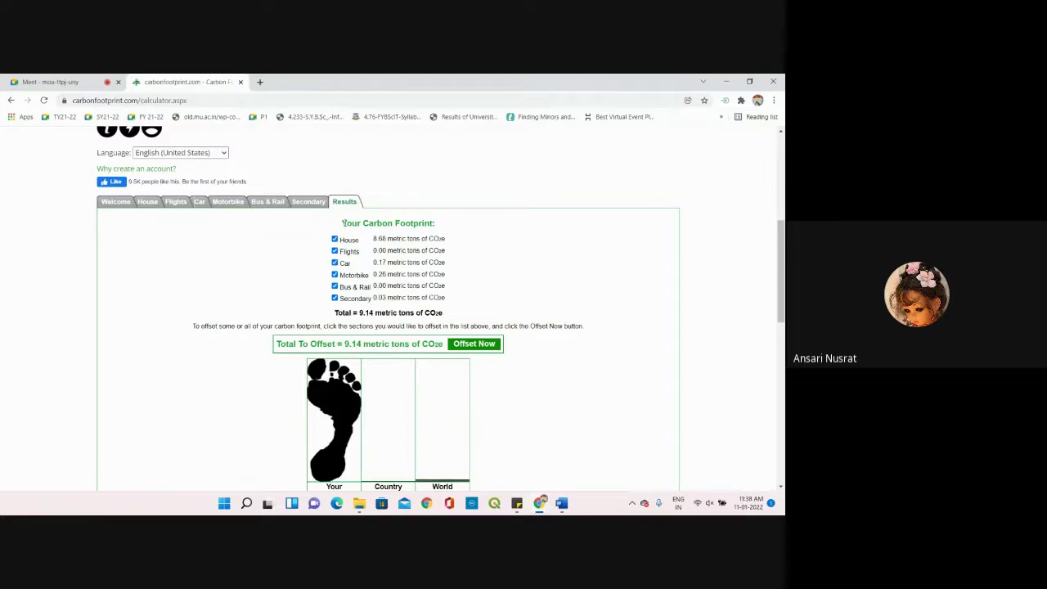
left_click_drag(346, 222, 446, 298)
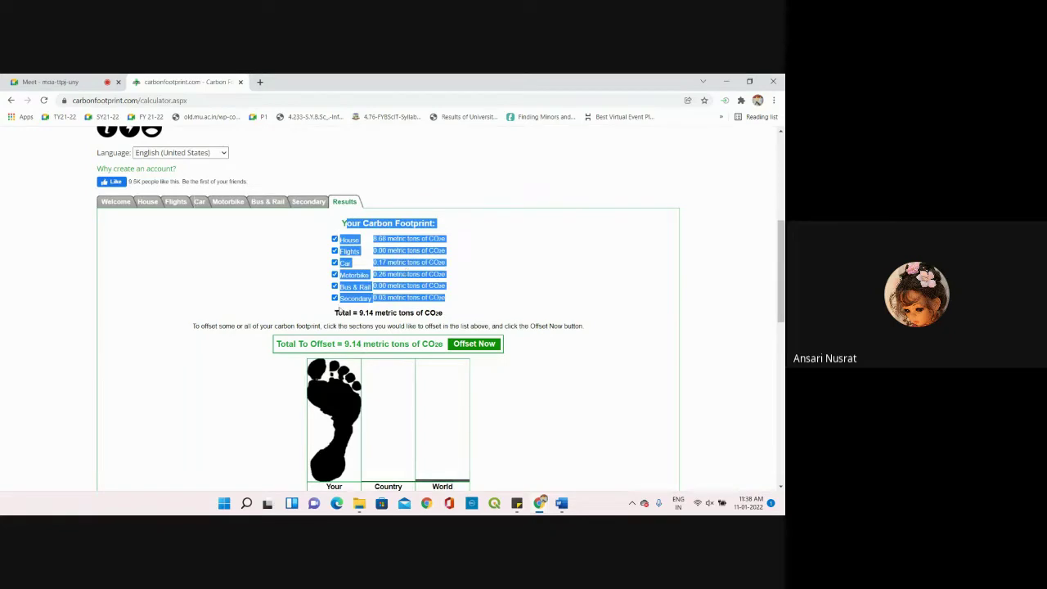
left_click_drag(335, 312, 445, 314)
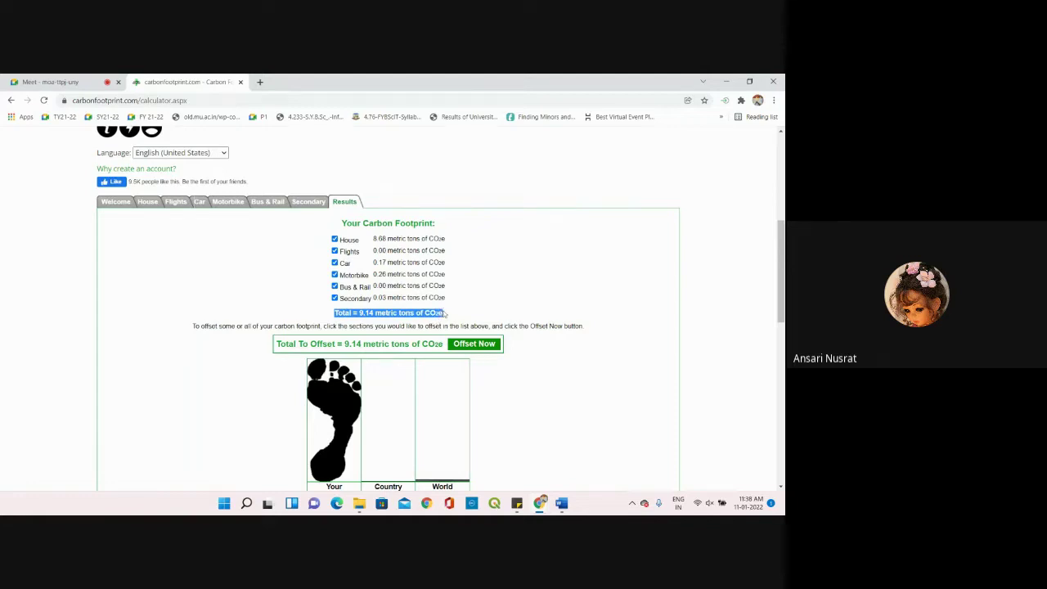
- Compare the total footprint with the country and world averages, and switch to the Google Meet call
scroll(442, 303, "down", 1)
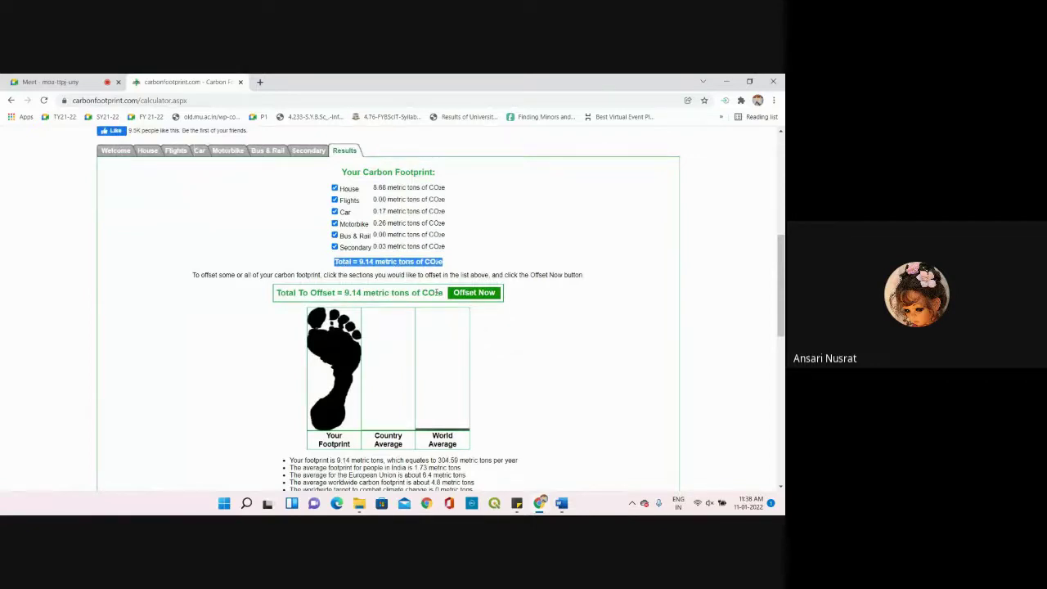
scroll(440, 292, "down", 1)
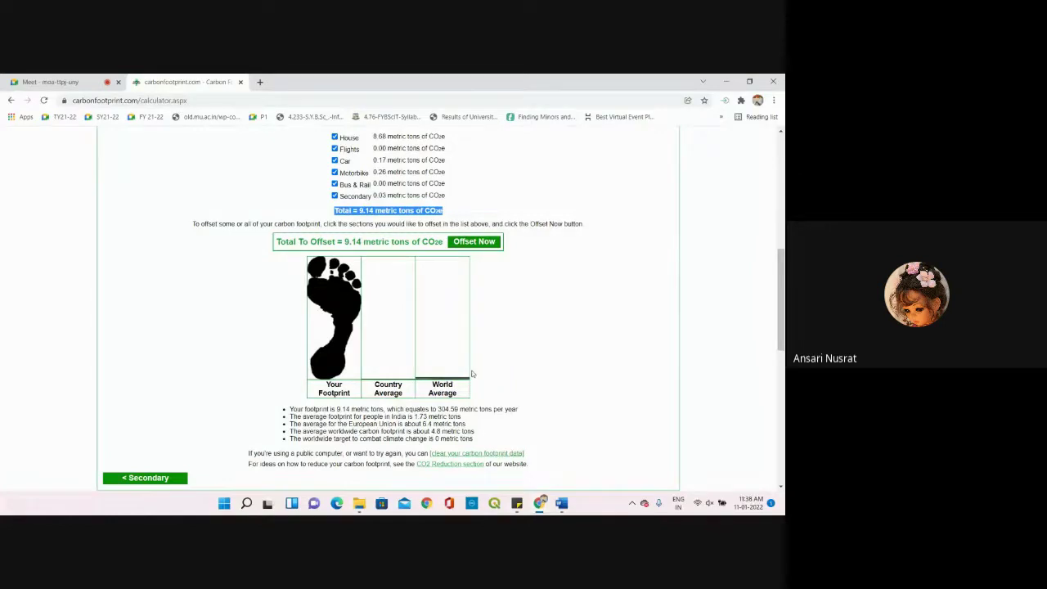
scroll(472, 374, "up", 3)
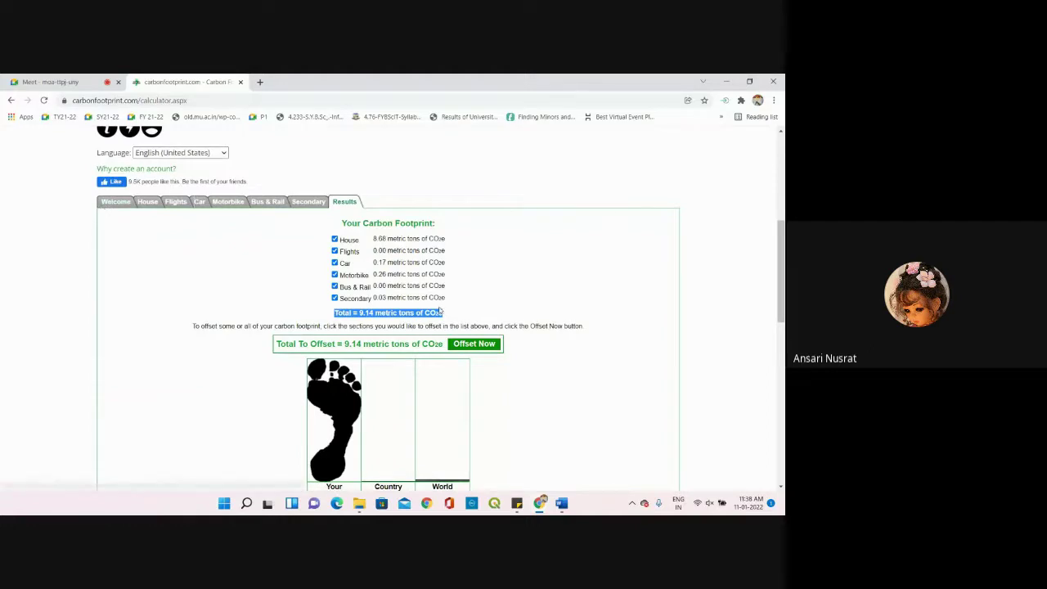
scroll(315, 300, "down", 1)
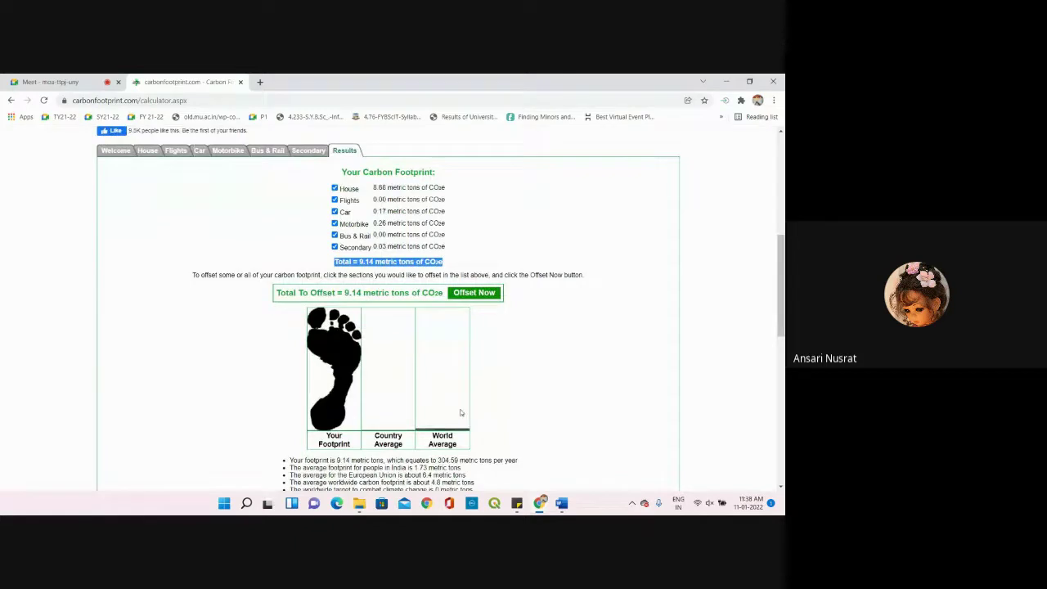
left_click(54, 81)
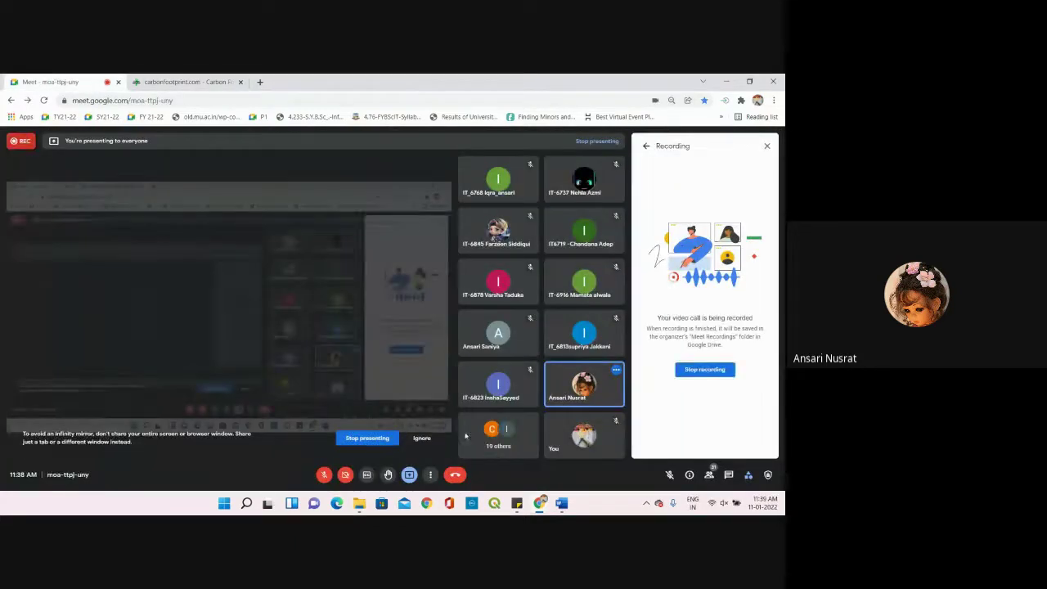